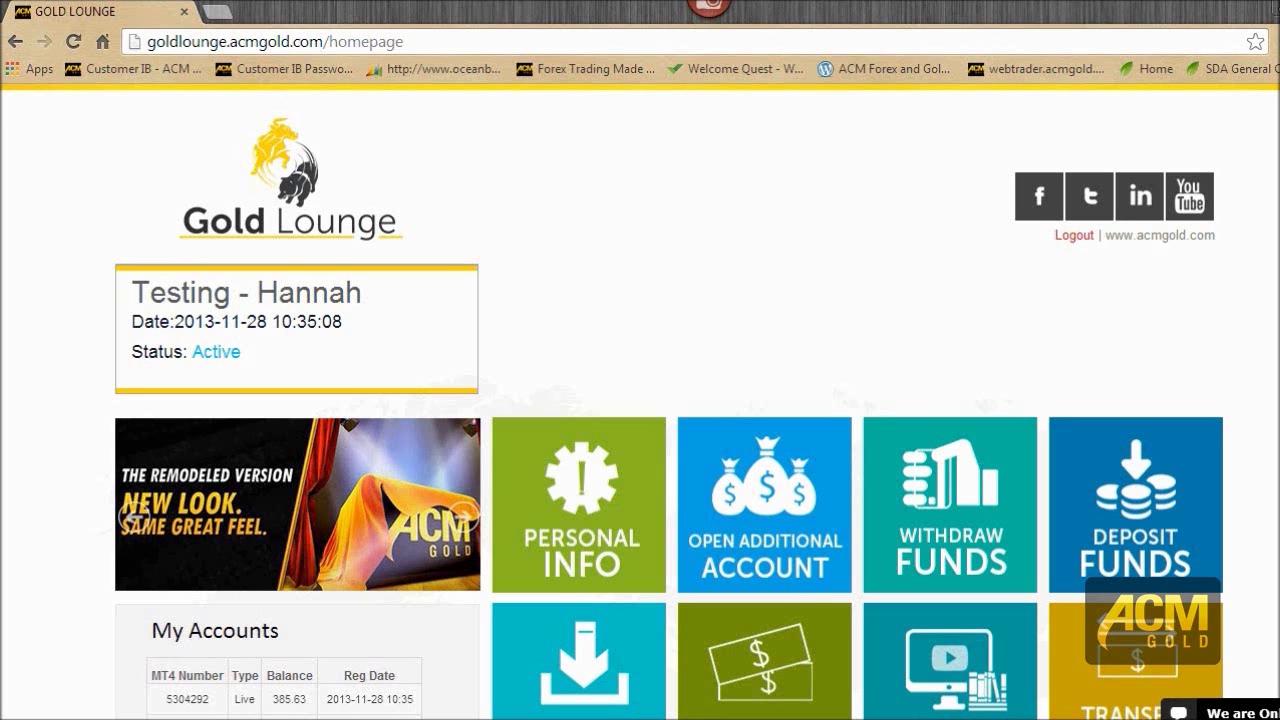
# Open the Personal Info page from the Gold Lounge homepage.
pyautogui.scroll(-3, 669, 414)
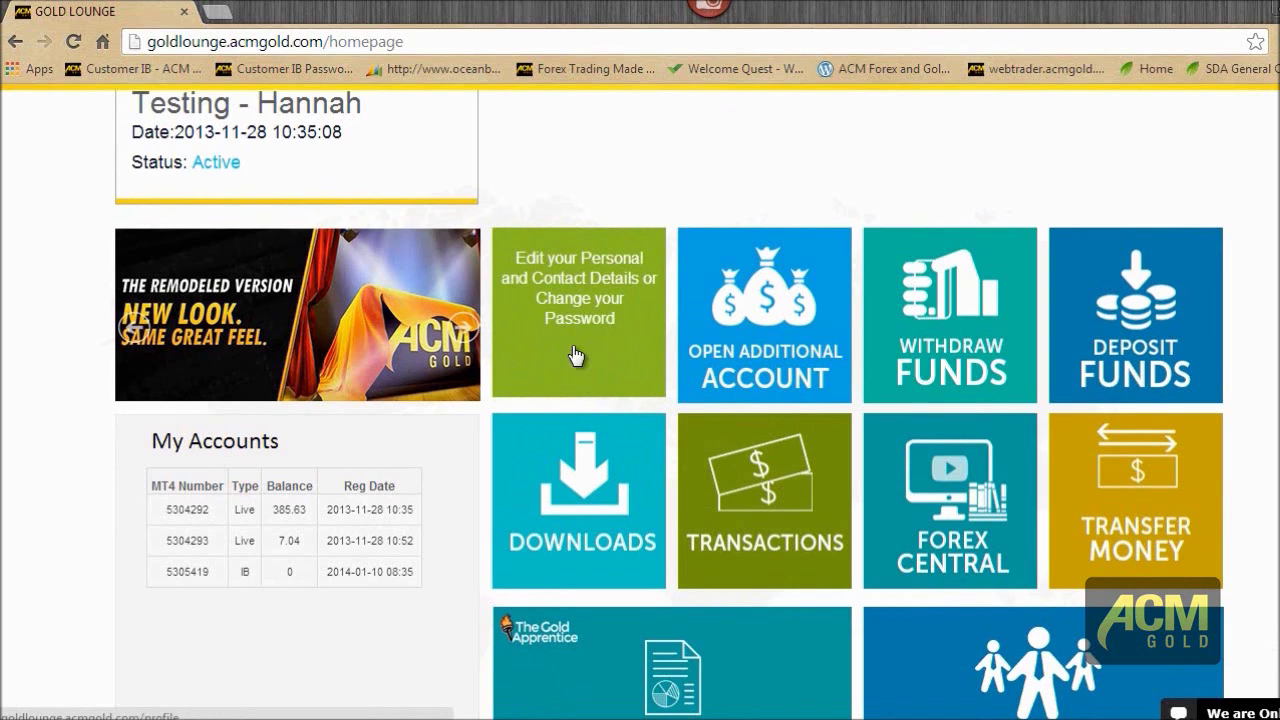
pyautogui.click(576, 356)
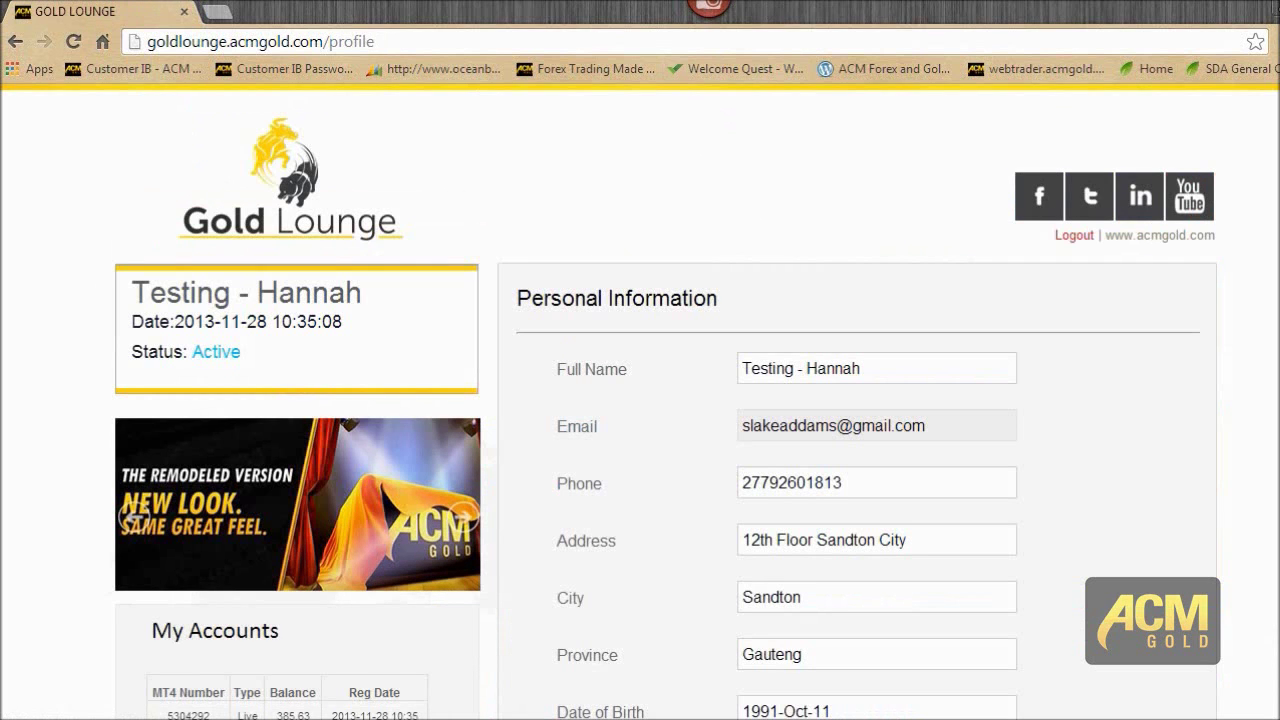
# Review the Personal Information form, covering contact details, address, country, ID number and agent fields.
pyautogui.scroll(-2, 572, 345)
pyautogui.scroll(-5, 666, 413)
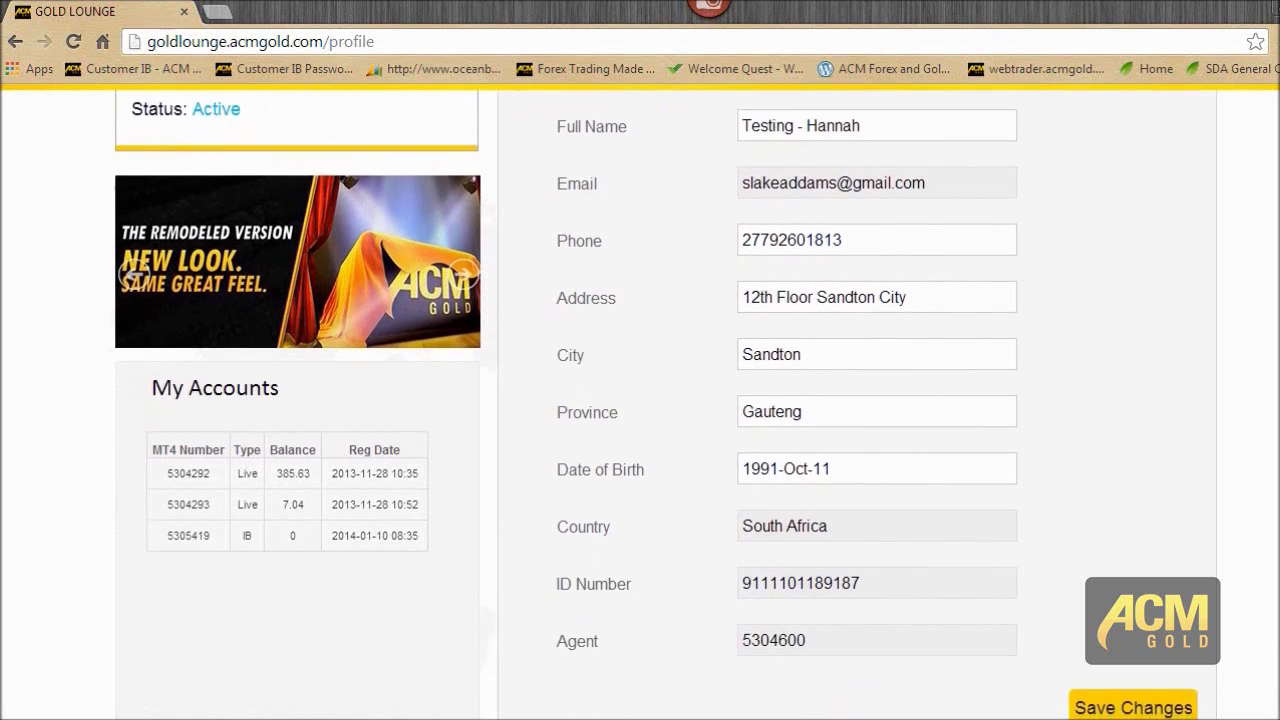
pyautogui.scroll(-1, 666, 413)
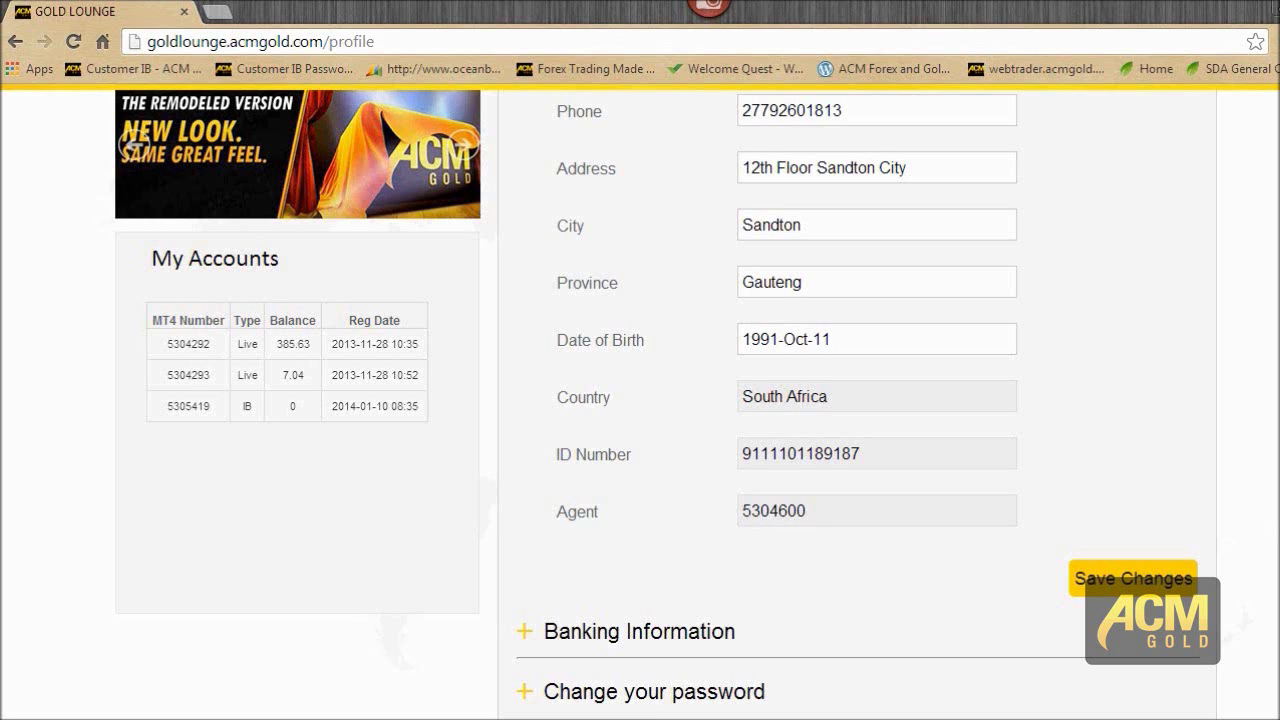
pyautogui.scroll(-1, 666, 404)
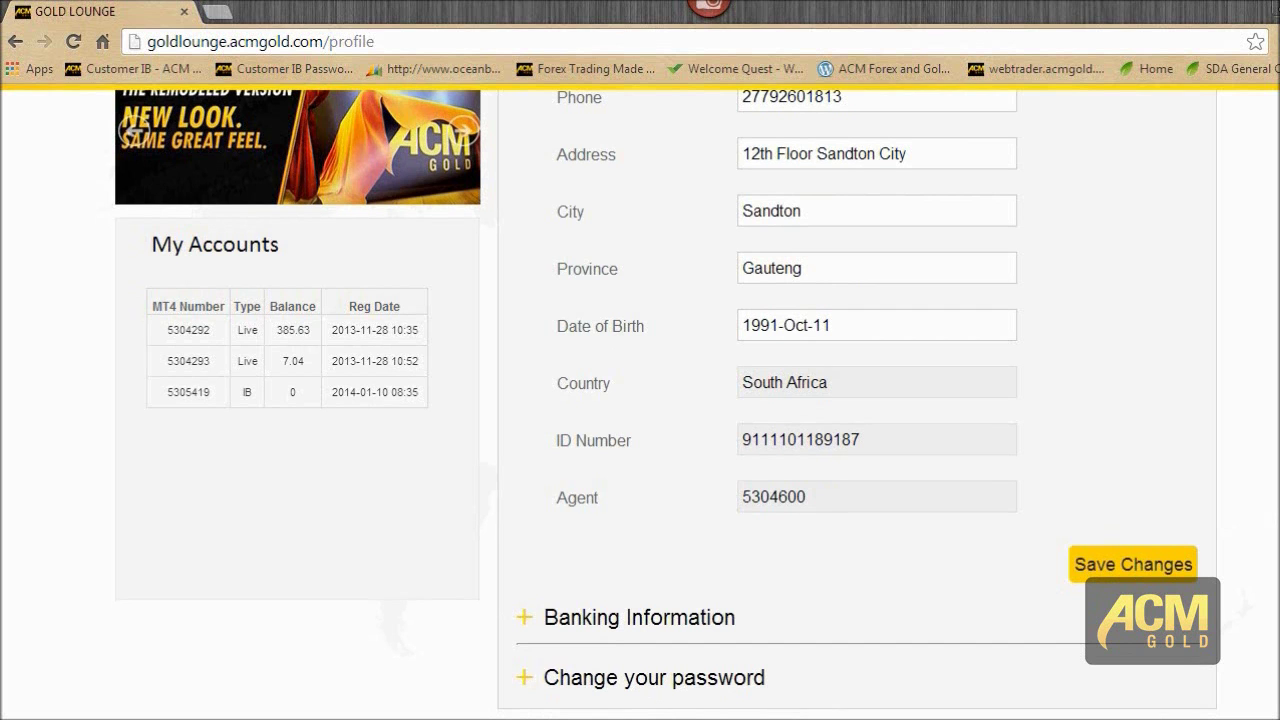
pyautogui.scroll(3, 666, 404)
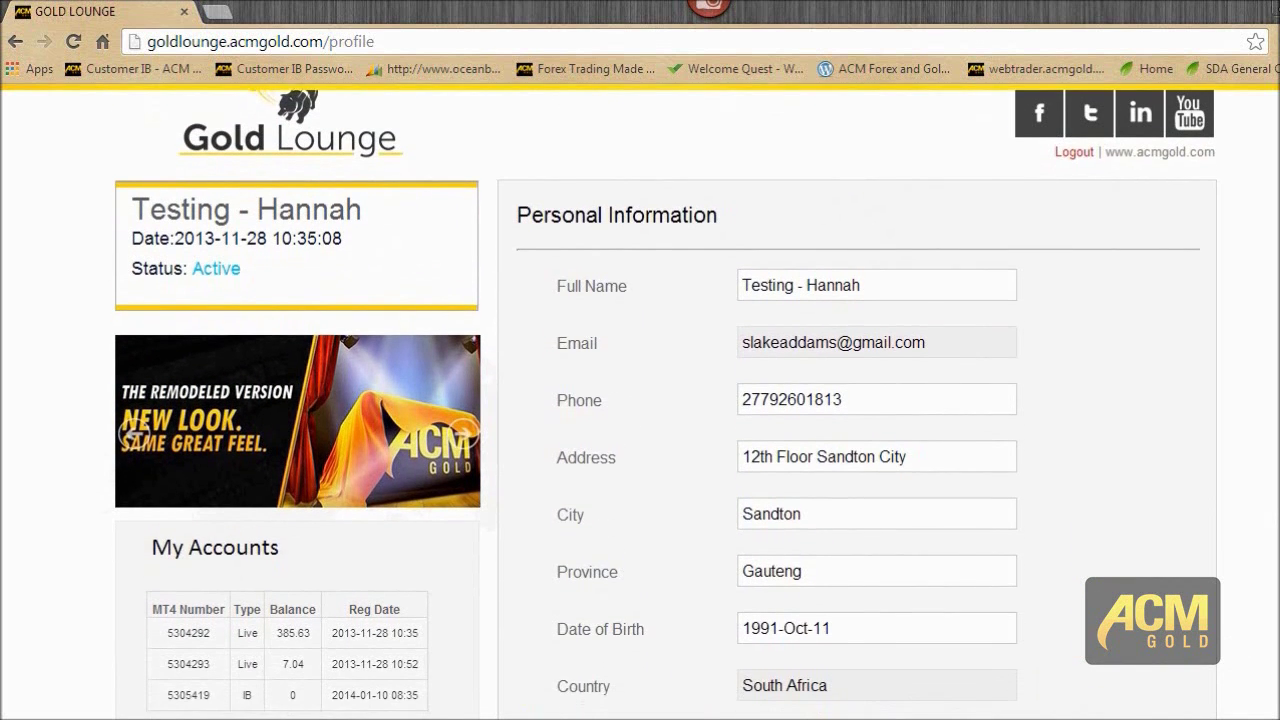
pyautogui.scroll(1, 666, 404)
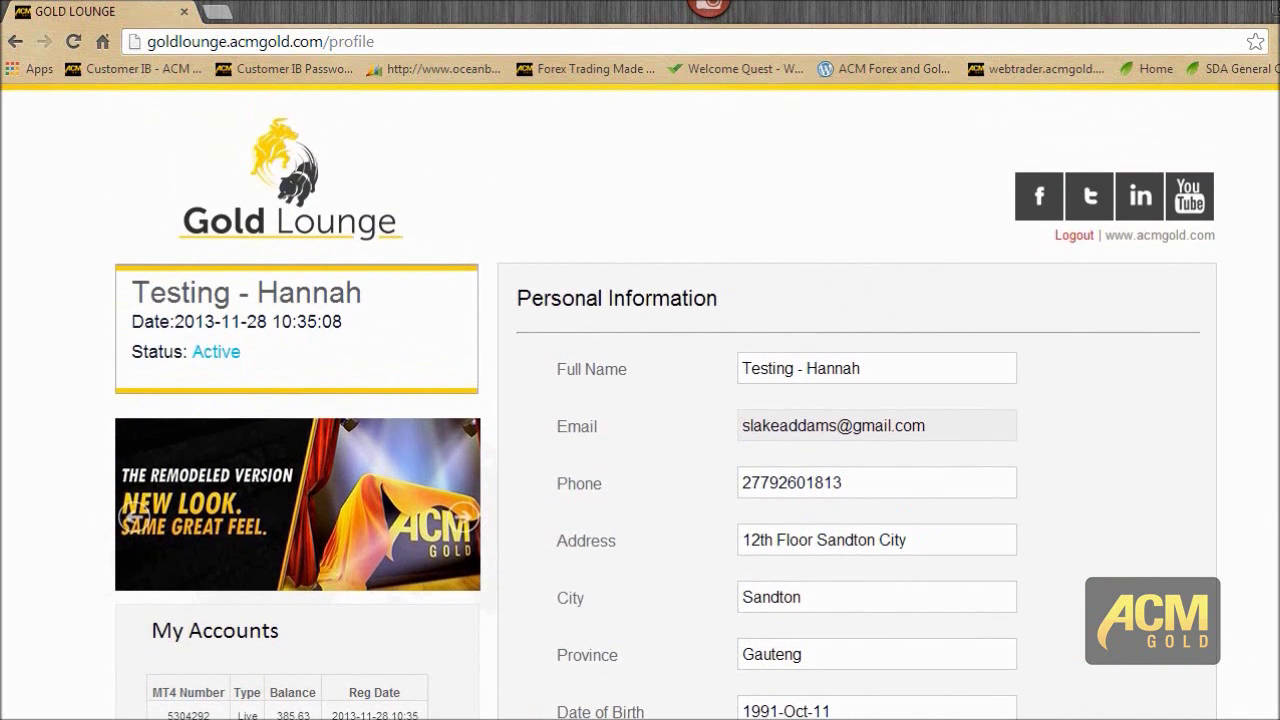
pyautogui.scroll(-3, 666, 404)
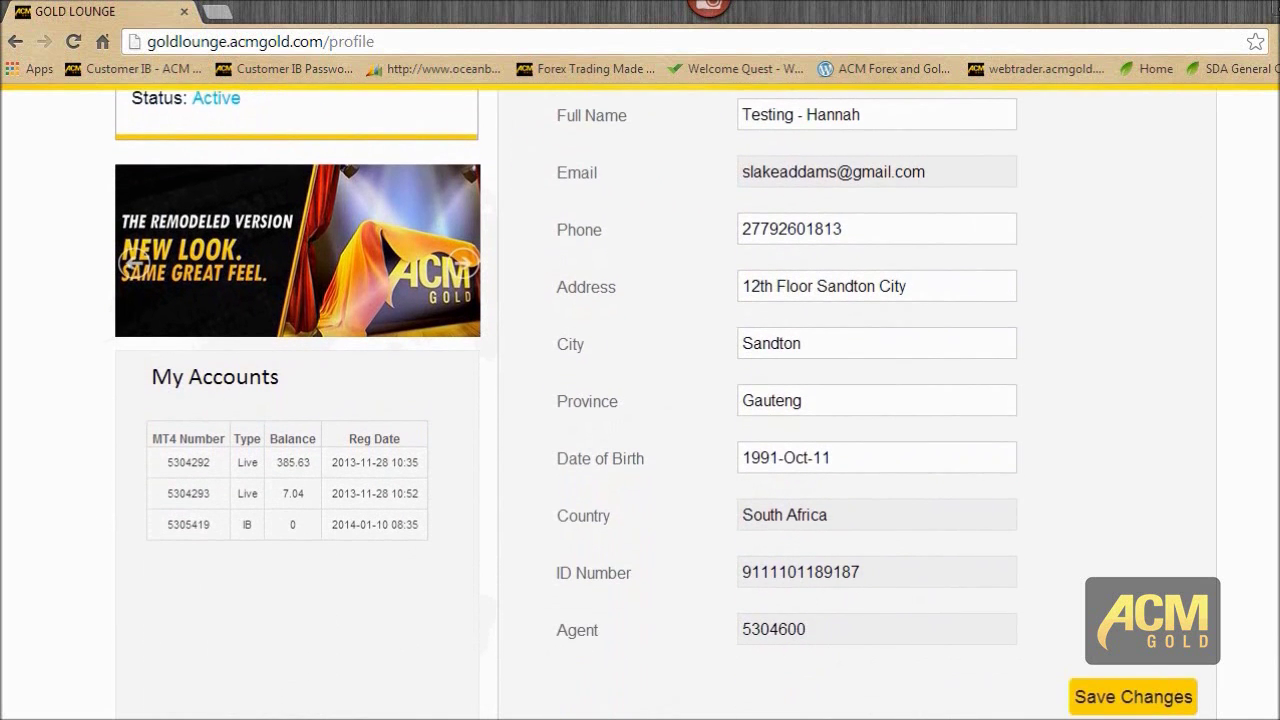
pyautogui.scroll(3, 666, 404)
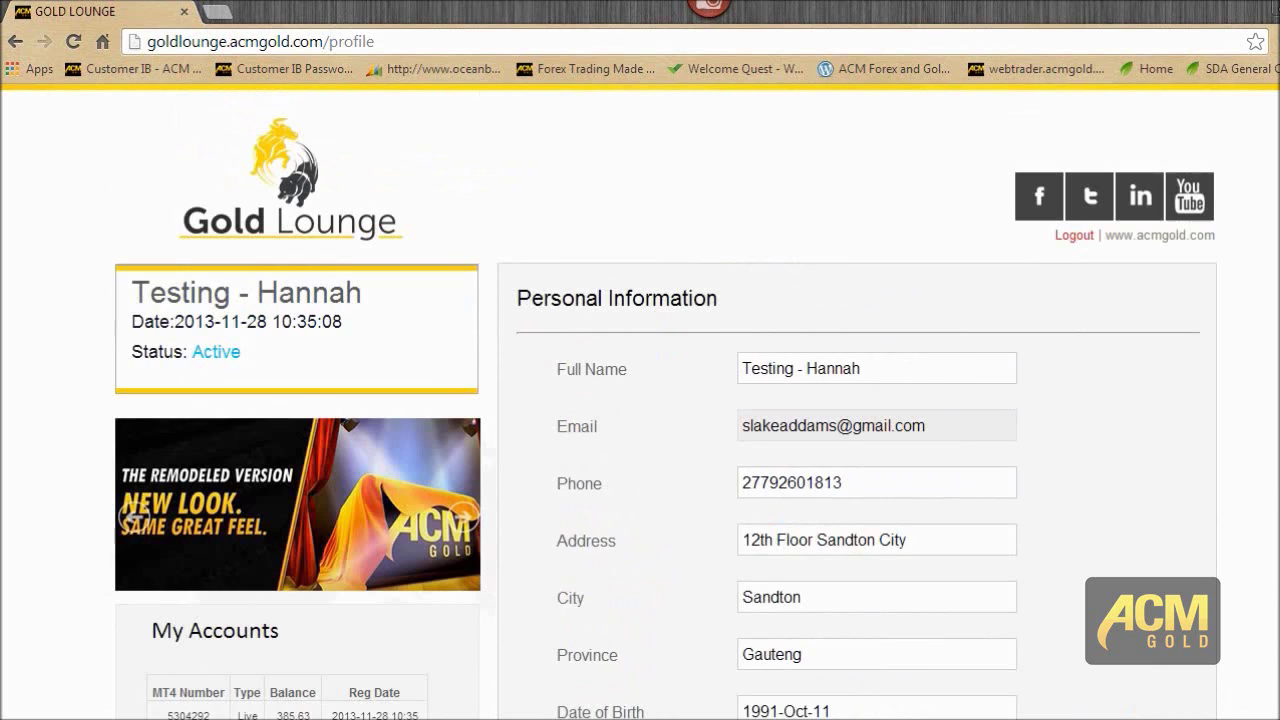
pyautogui.scroll(-2, 666, 404)
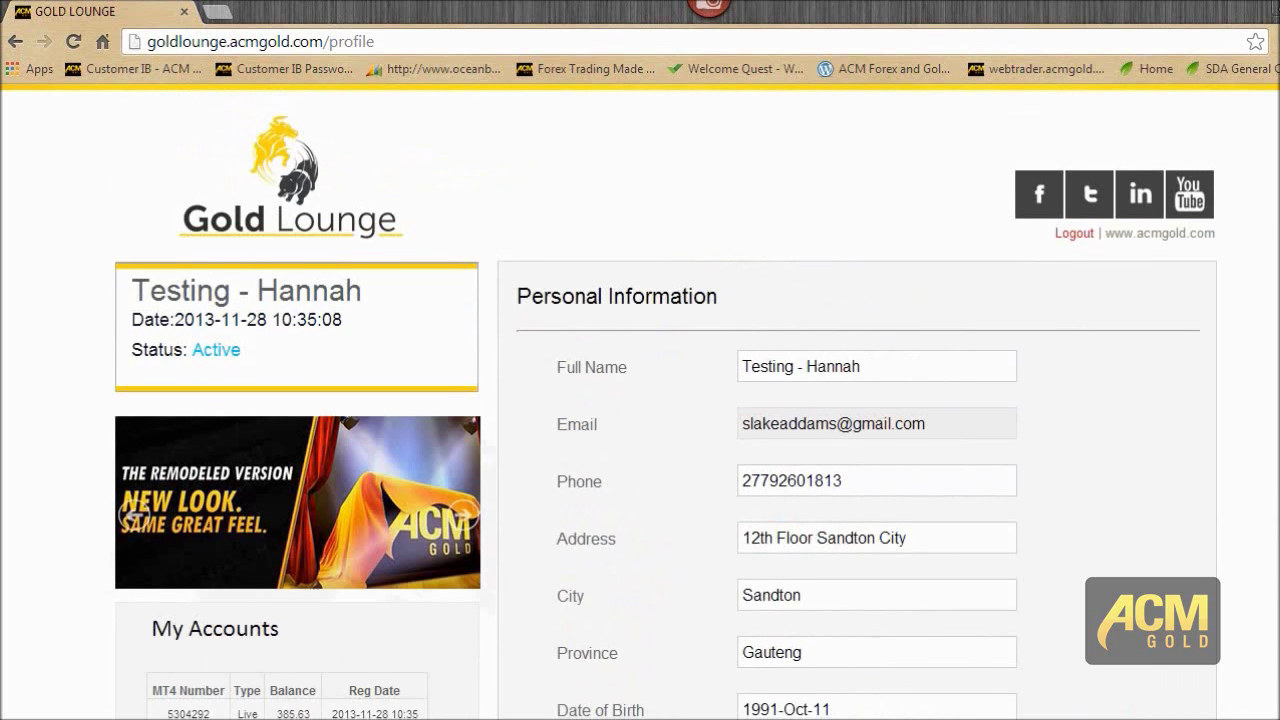
pyautogui.scroll(-1, 666, 404)
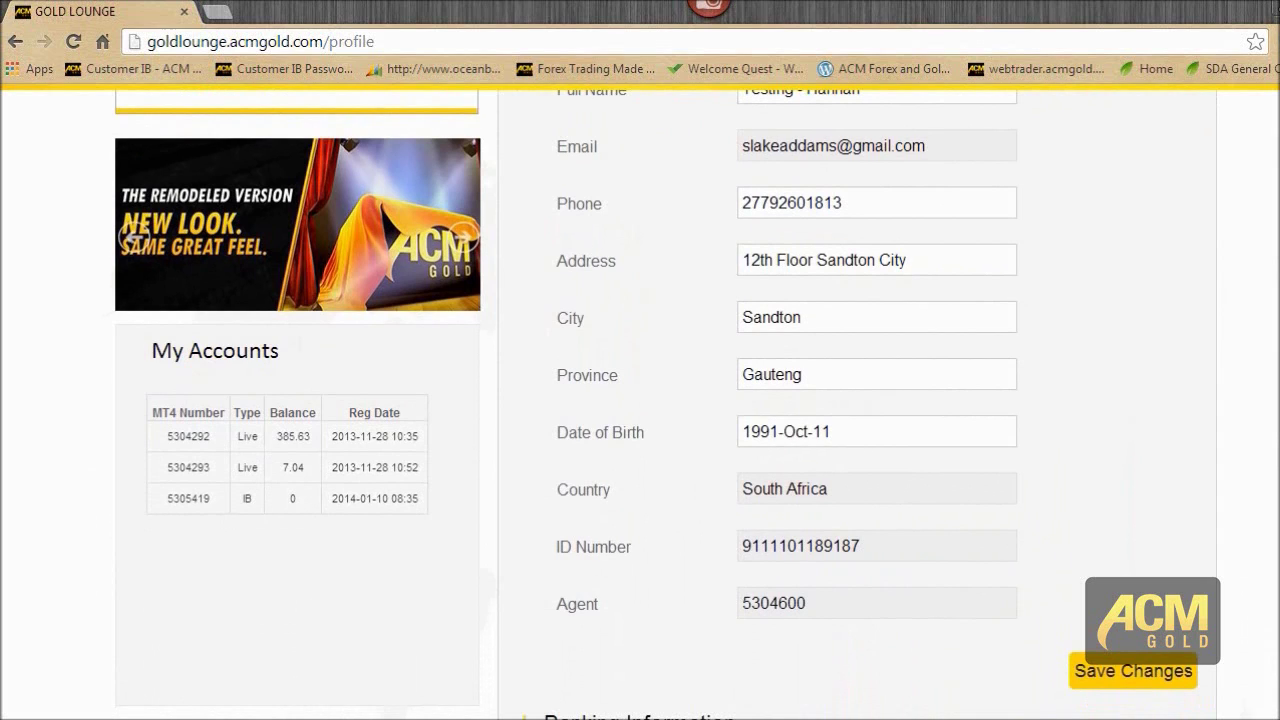
pyautogui.scroll(3, 666, 404)
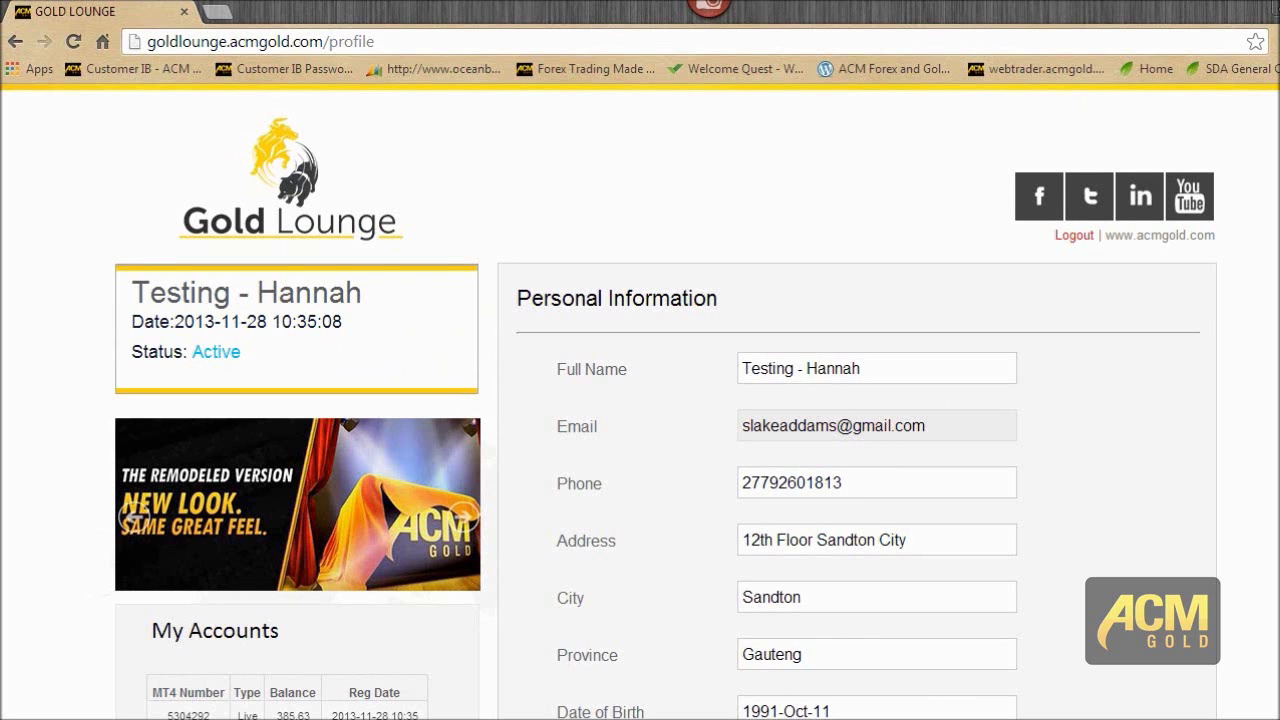
# Expand the Banking Information section to view its bank account and statement upload fields, and collapse it again.
pyautogui.scroll(-5, 666, 409)
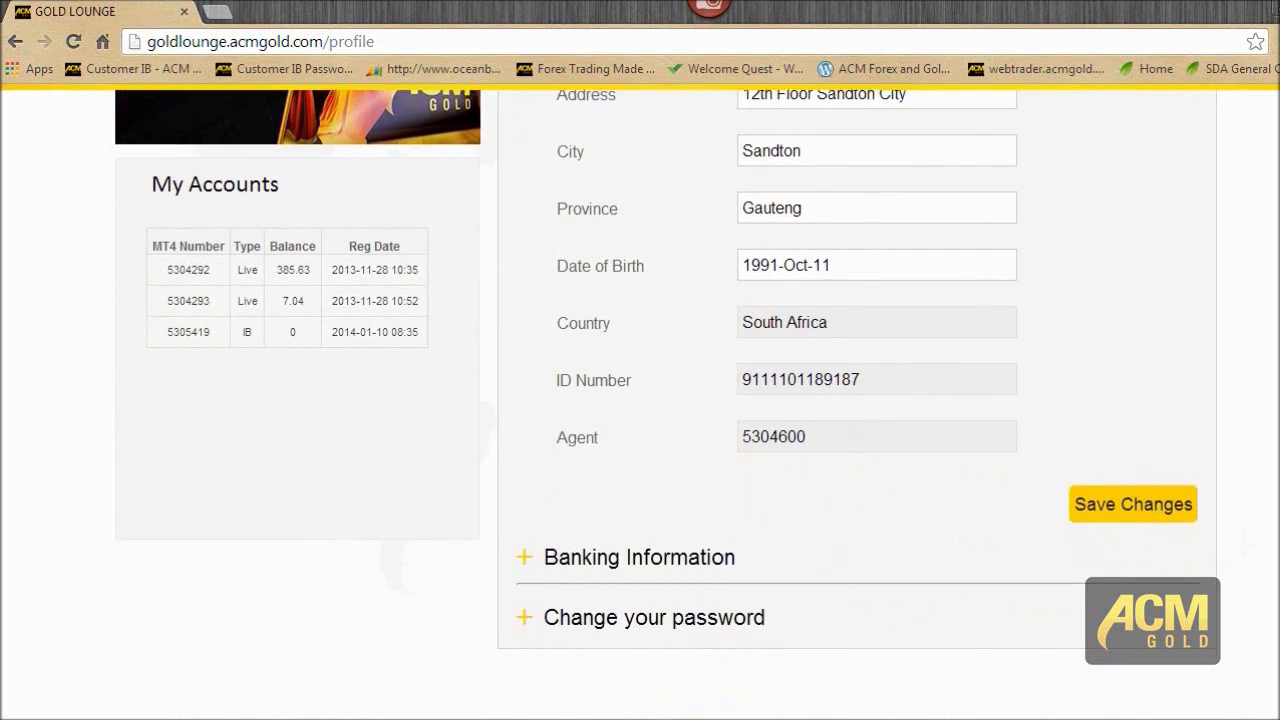
pyautogui.scroll(-2, 913, 368)
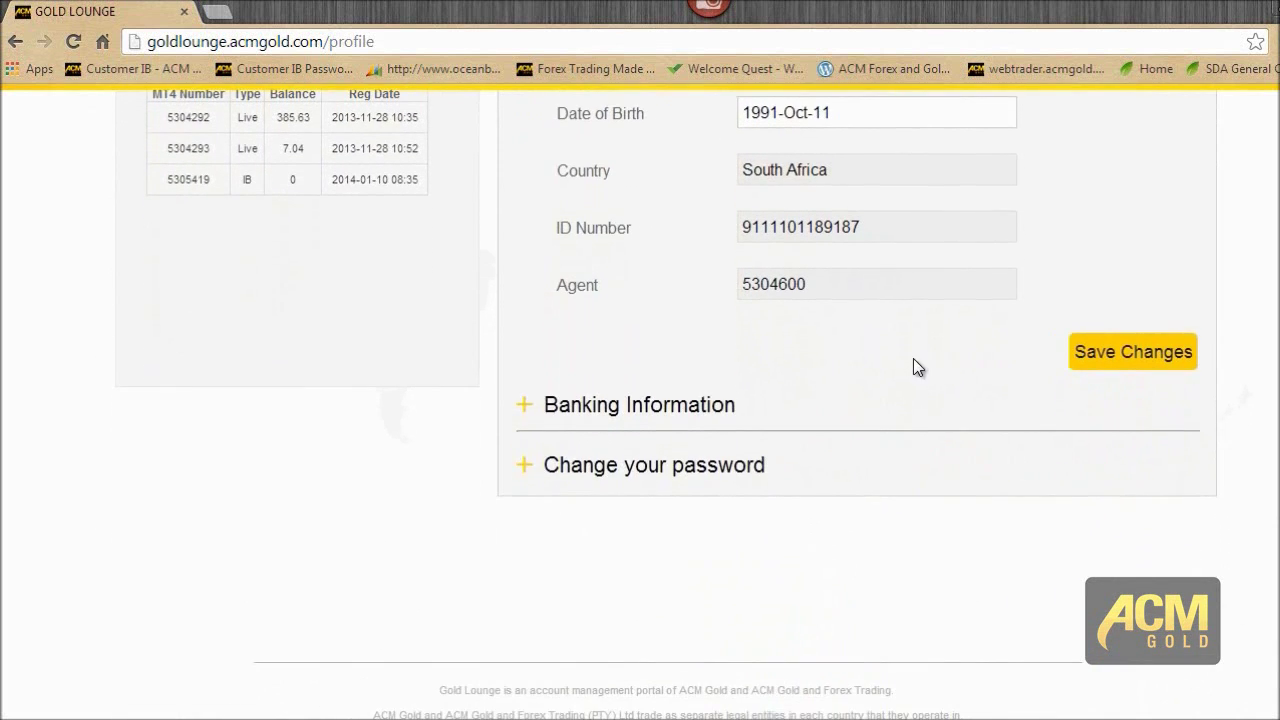
pyautogui.click(526, 417)
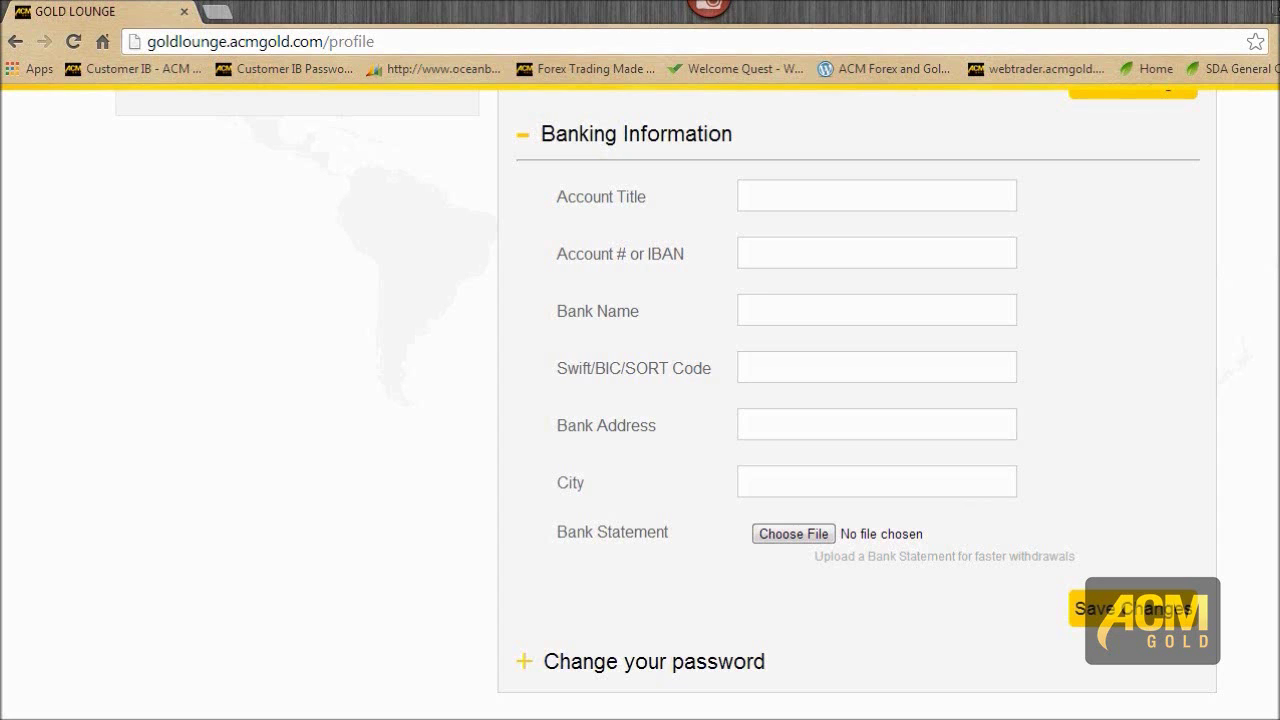
pyautogui.click(523, 136)
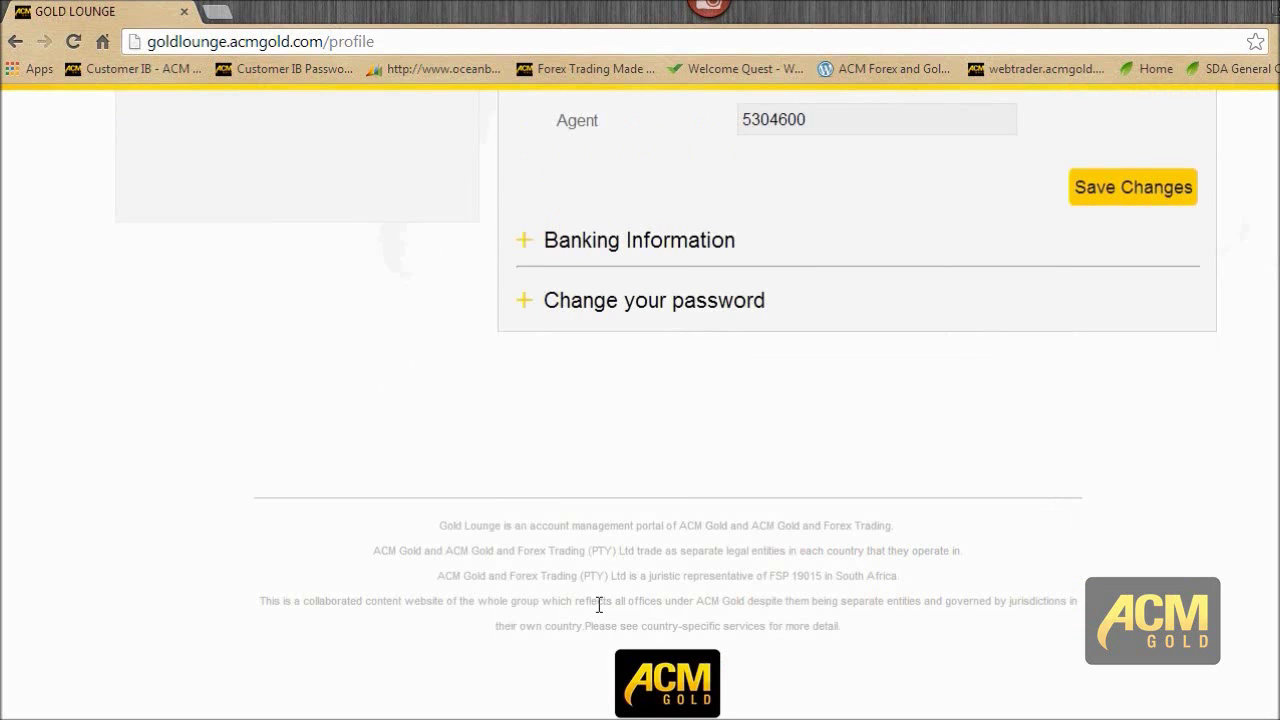
# Expand the Change your password section and view the choices for which password can be changed.
pyautogui.click(527, 302)
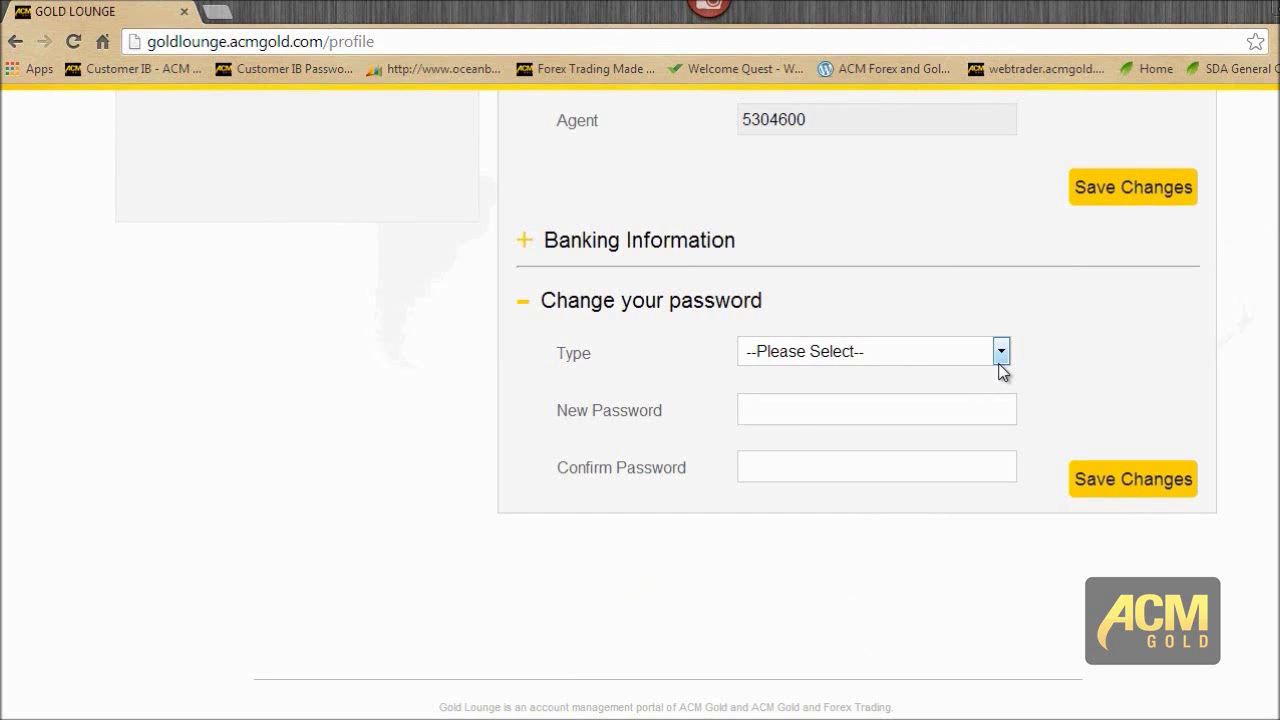
pyautogui.click(999, 363)
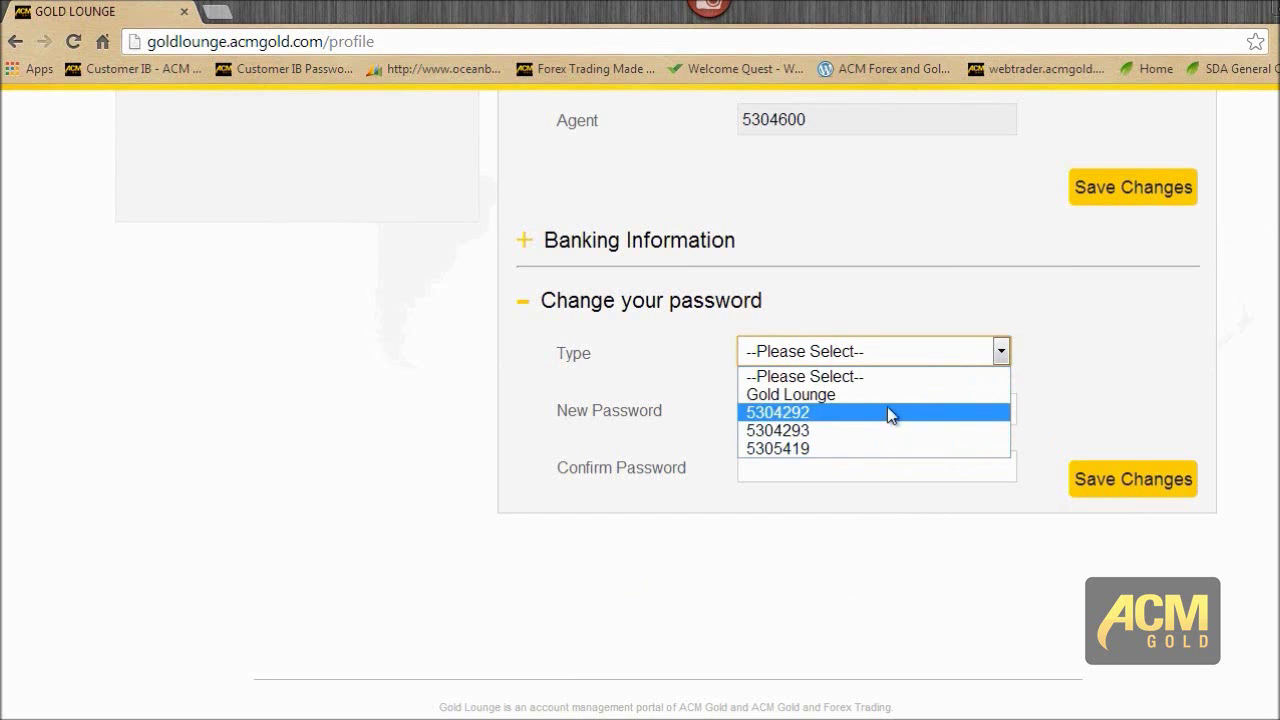
pyautogui.click(692, 432)
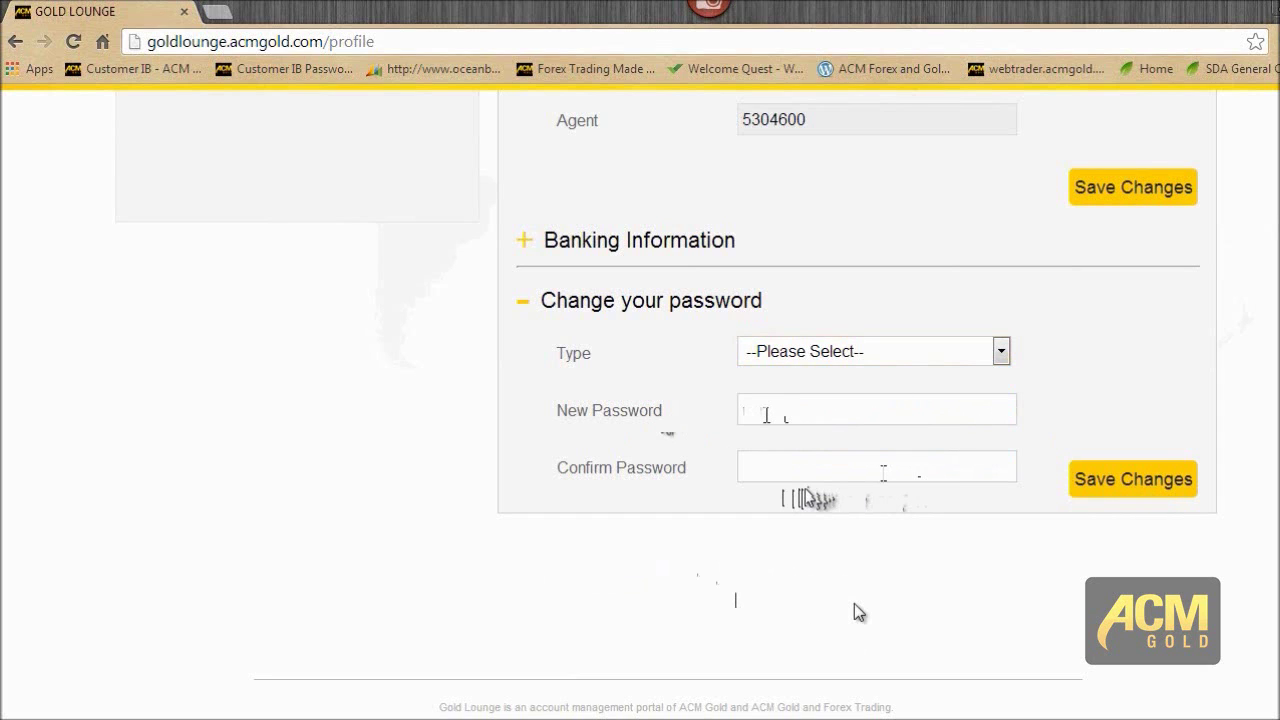
# Return to the Gold Lounge homepage and look over the available service tiles.
pyautogui.scroll(4, 856, 605)
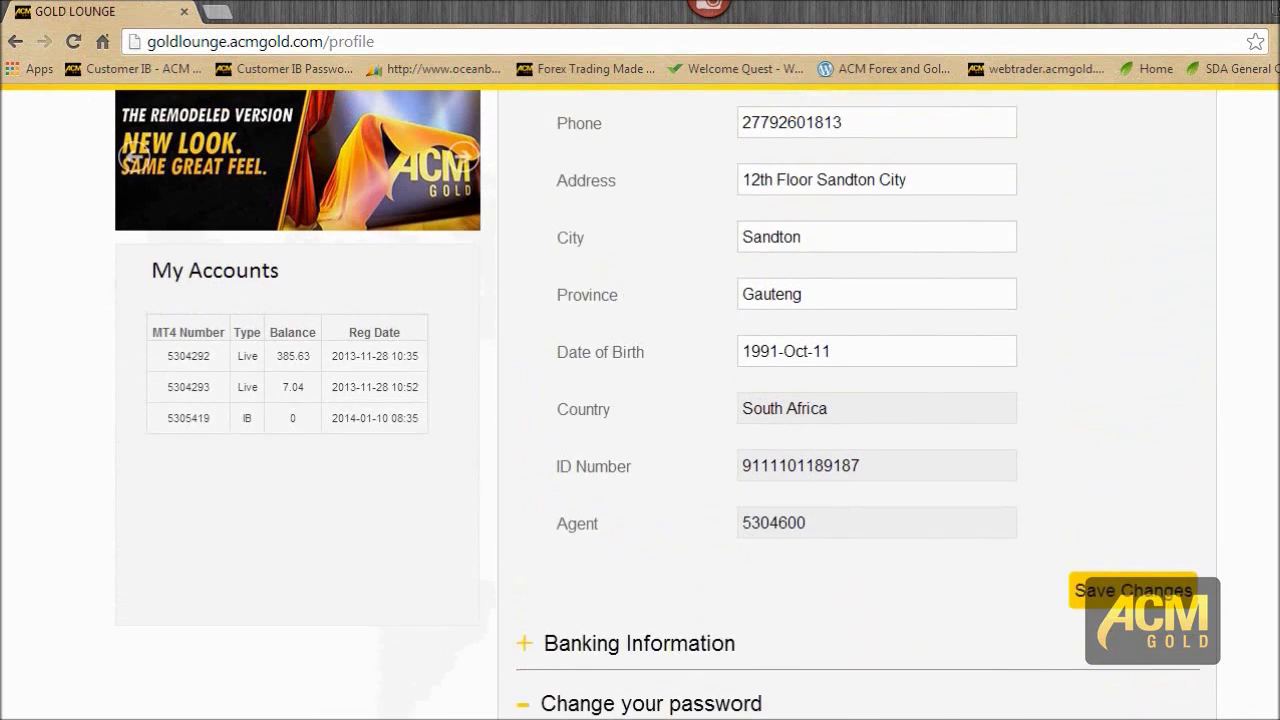
pyautogui.scroll(1, 828, 165)
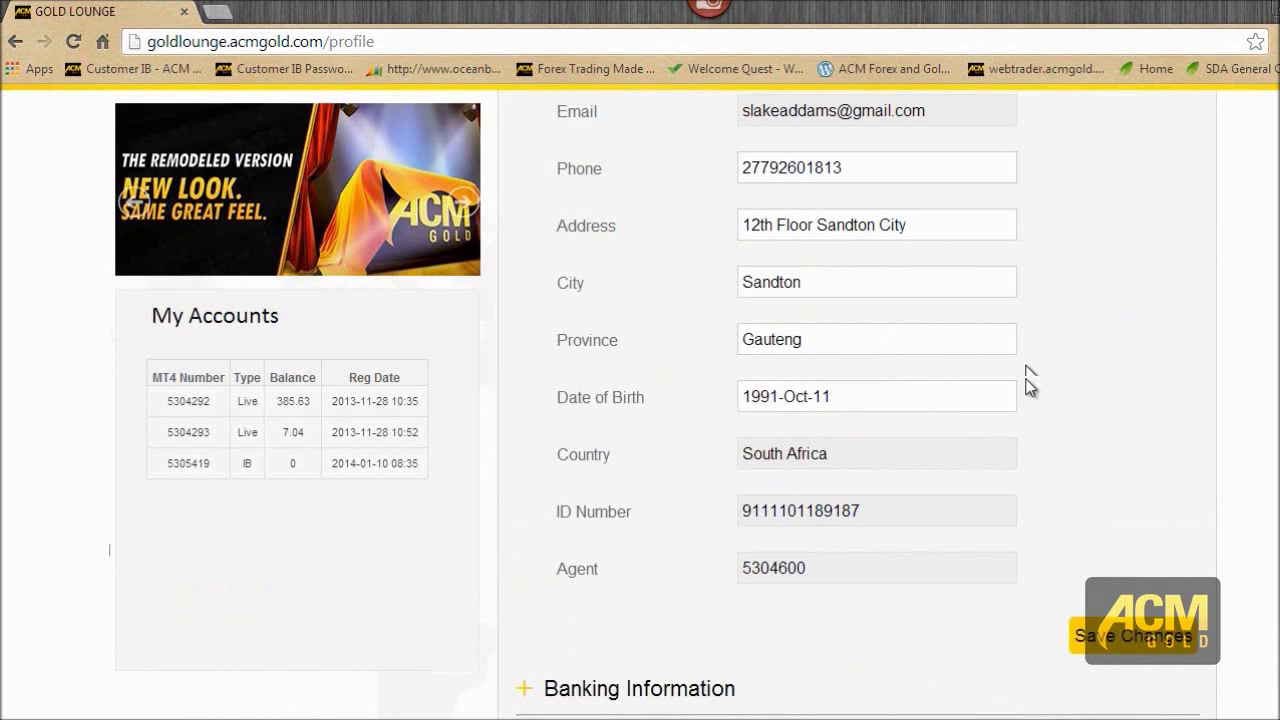
pyautogui.press('F5')
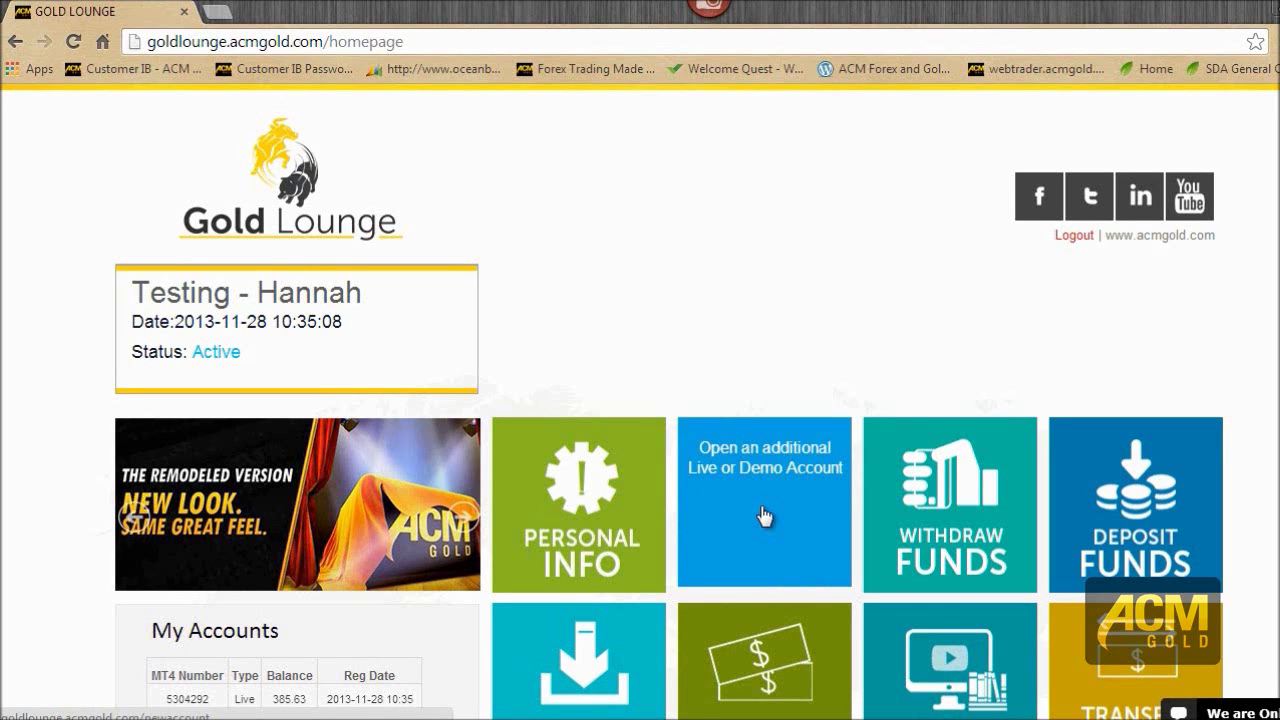
pyautogui.scroll(-1, 1194, 337)
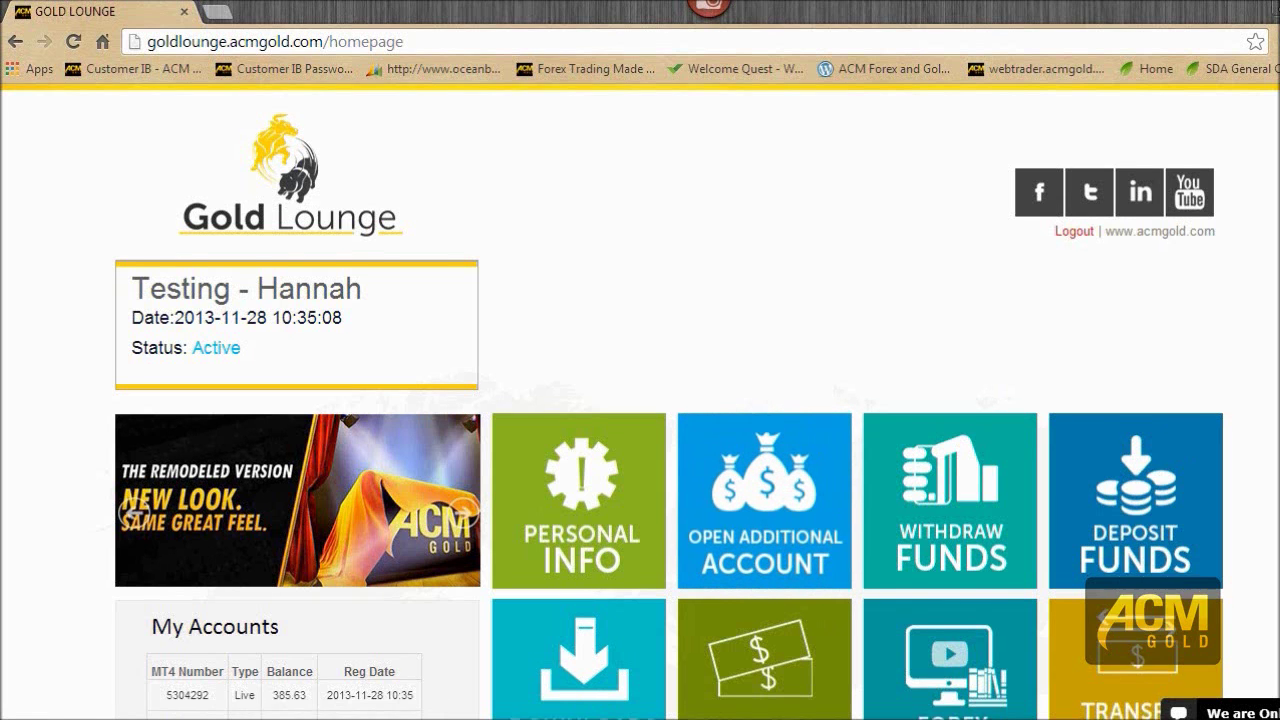
pyautogui.scroll(-3, 668, 404)
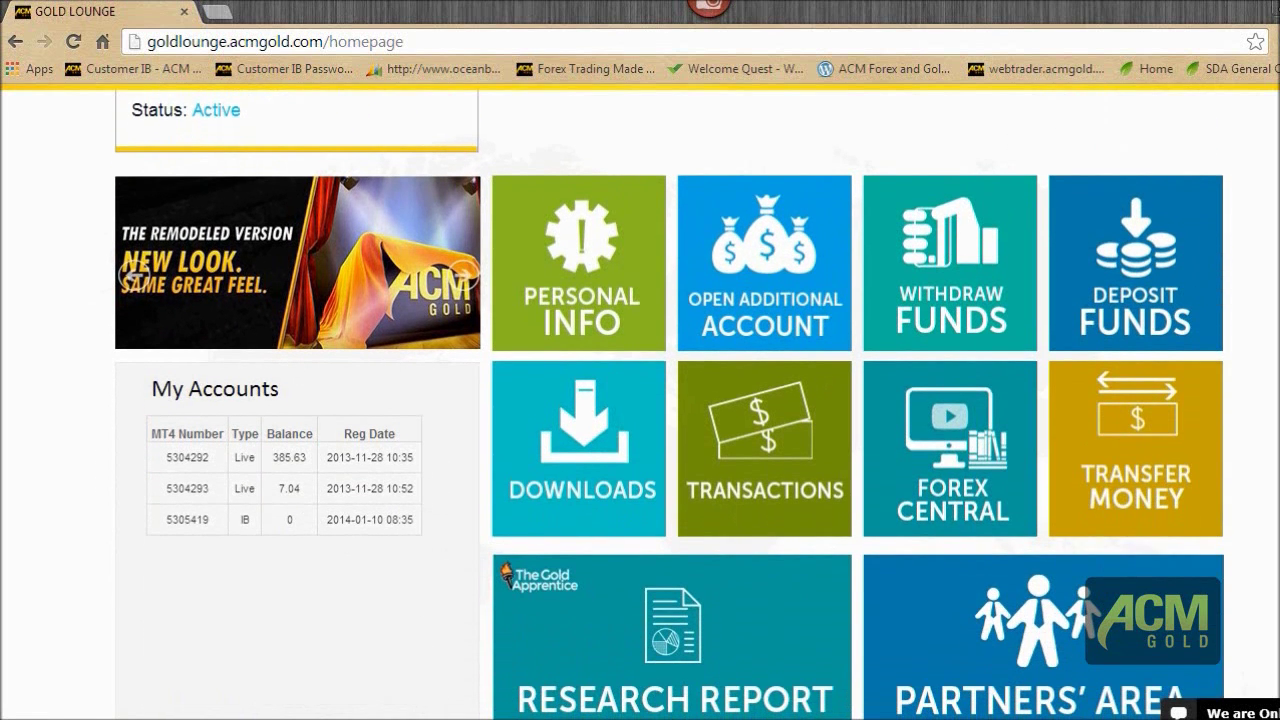
pyautogui.scroll(3, 668, 404)
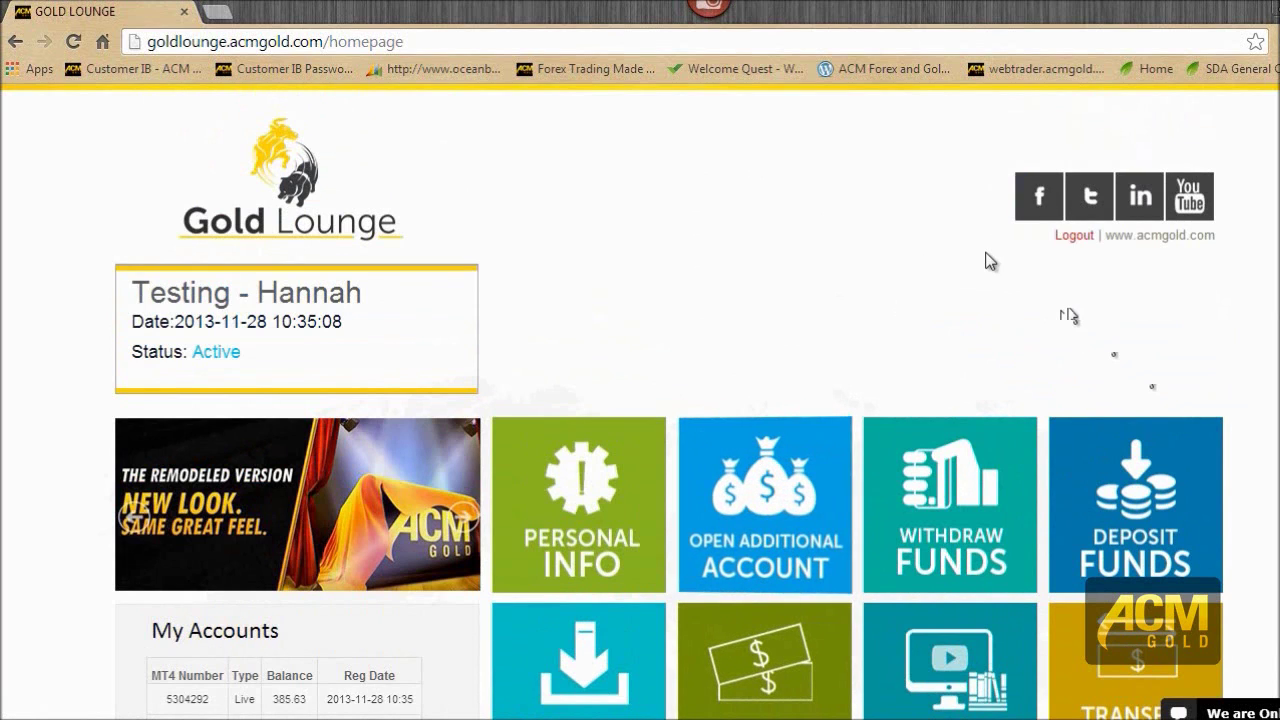
# View the account type choices on the Open New Account form and return to the homepage.
pyautogui.click(808, 534)
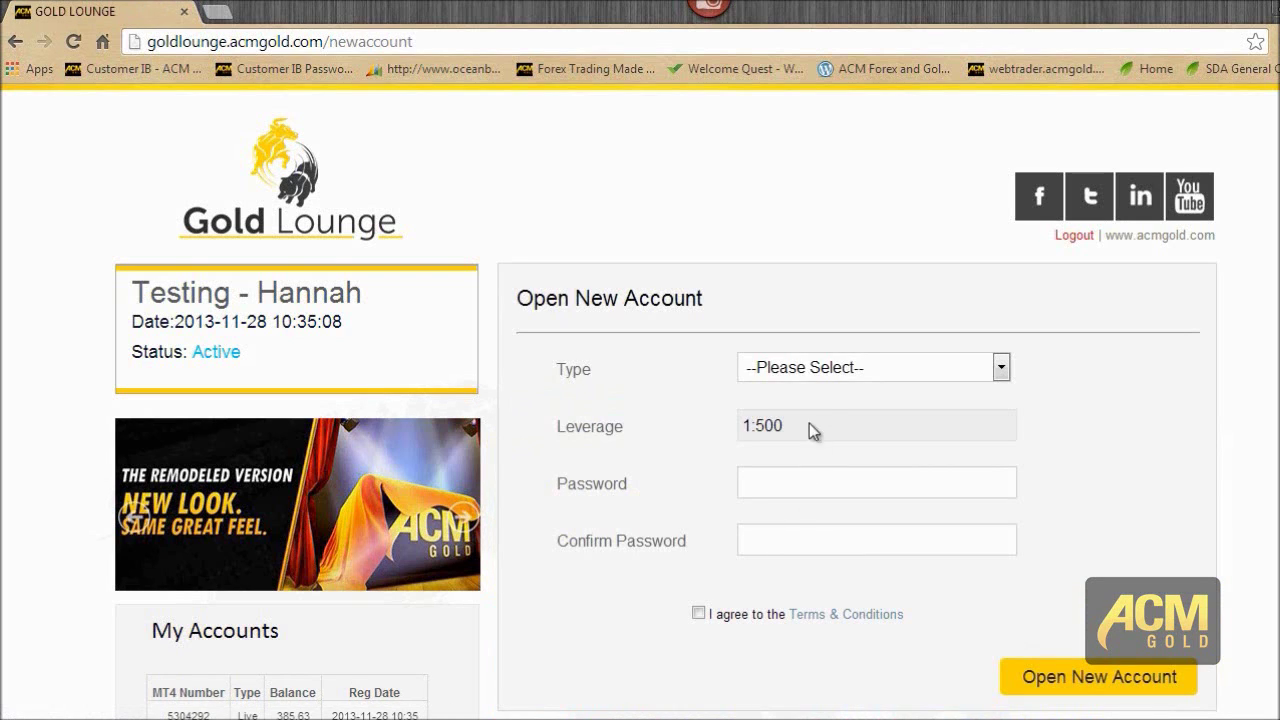
pyautogui.click(838, 368)
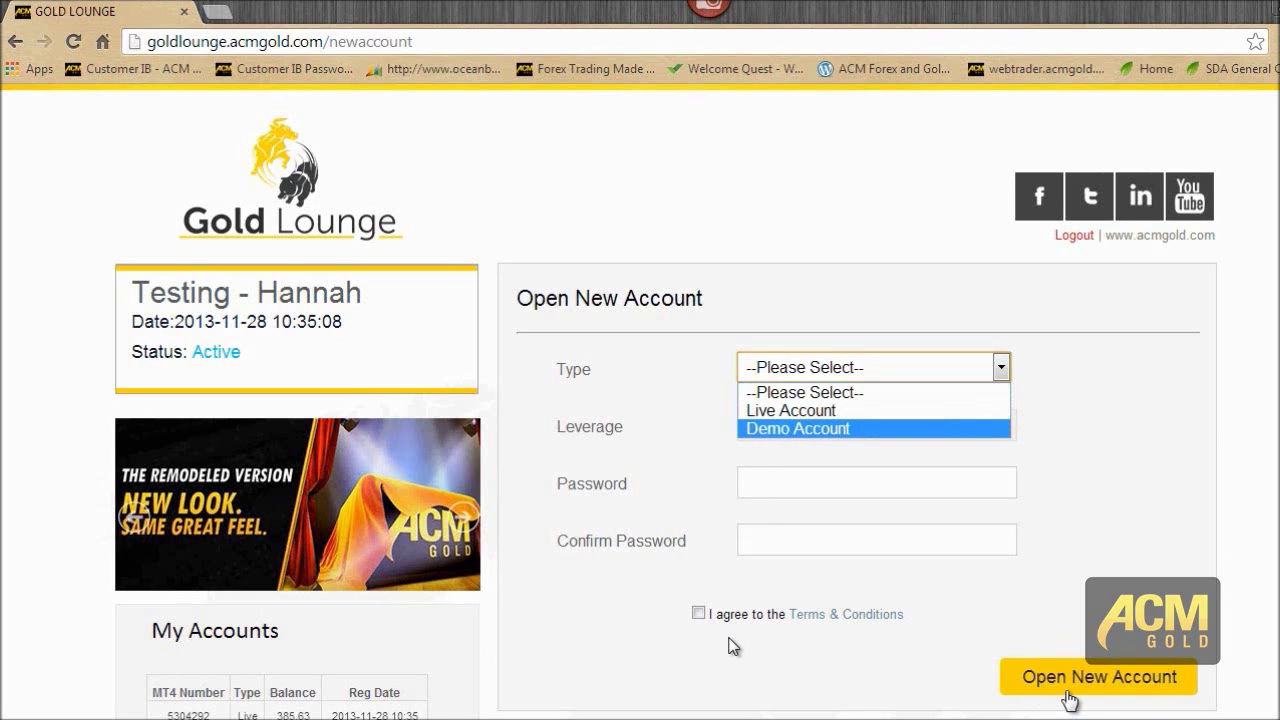
pyautogui.click(259, 188)
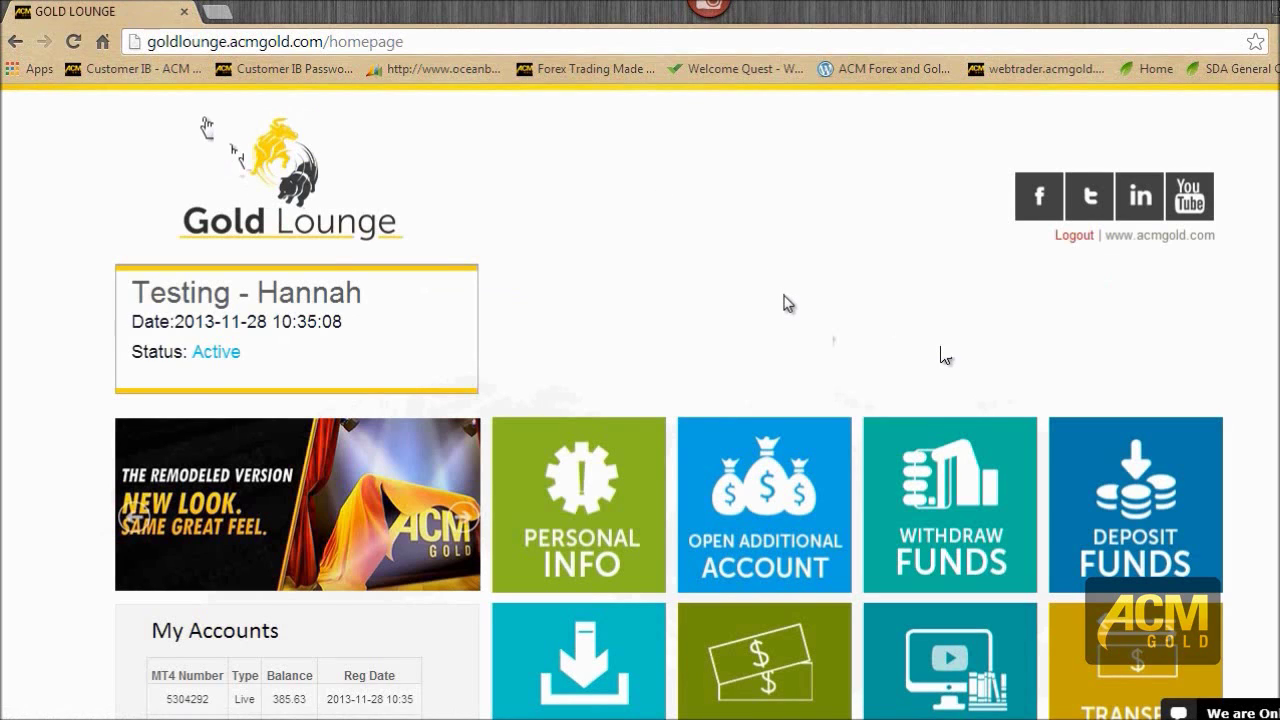
# Open the Withdraw Funds form, and reopen the Gold Lounge homepage from the ACM Gold Platforms window.
pyautogui.click(945, 480)
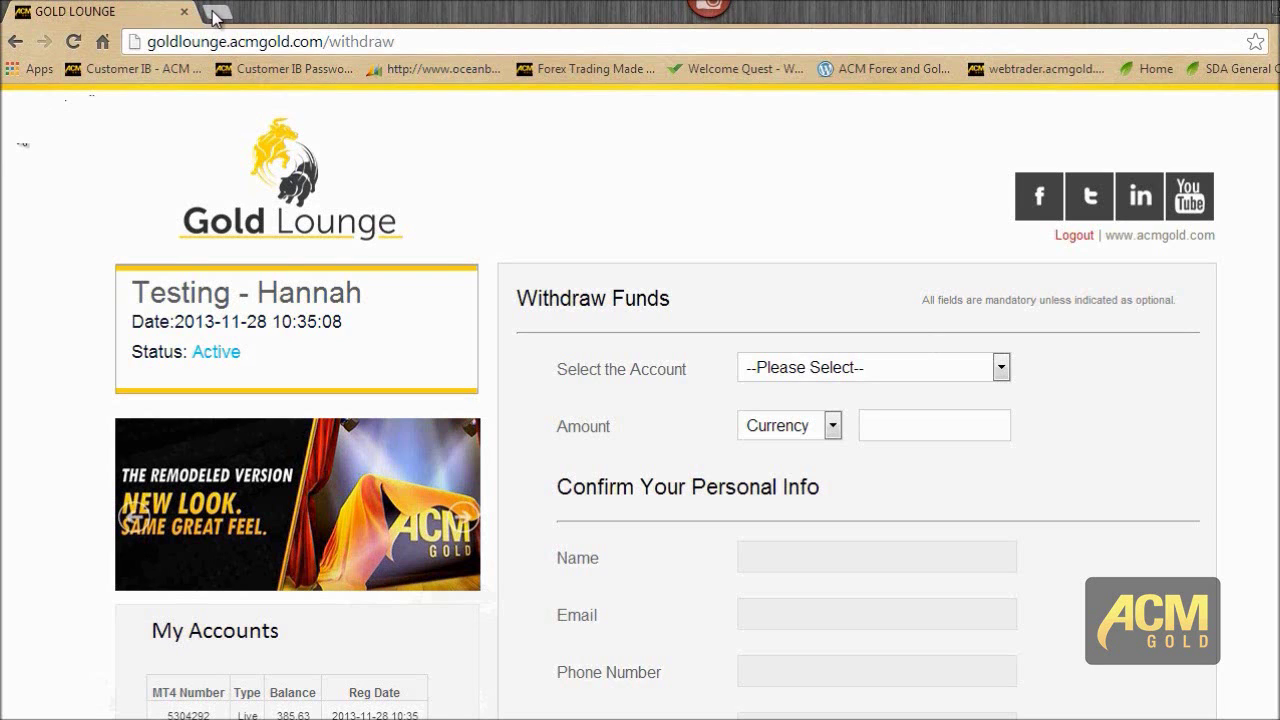
pyautogui.moveTo(290, 710)
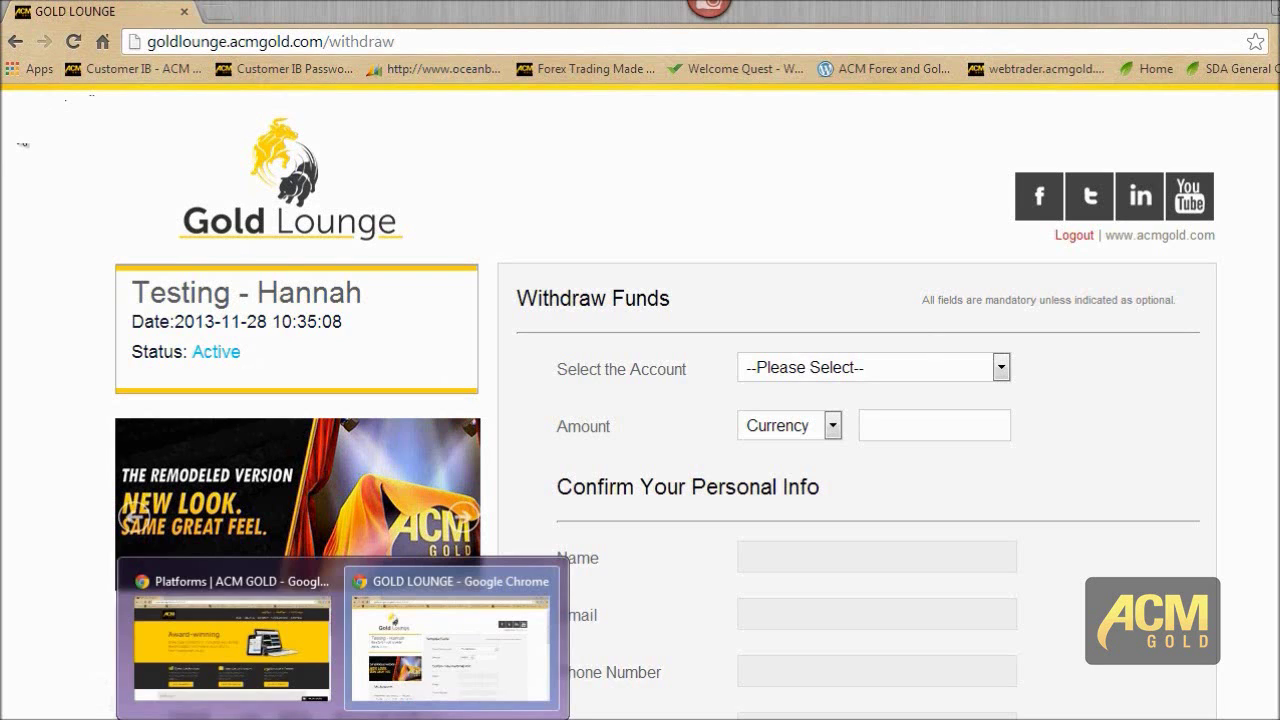
pyautogui.click(288, 700)
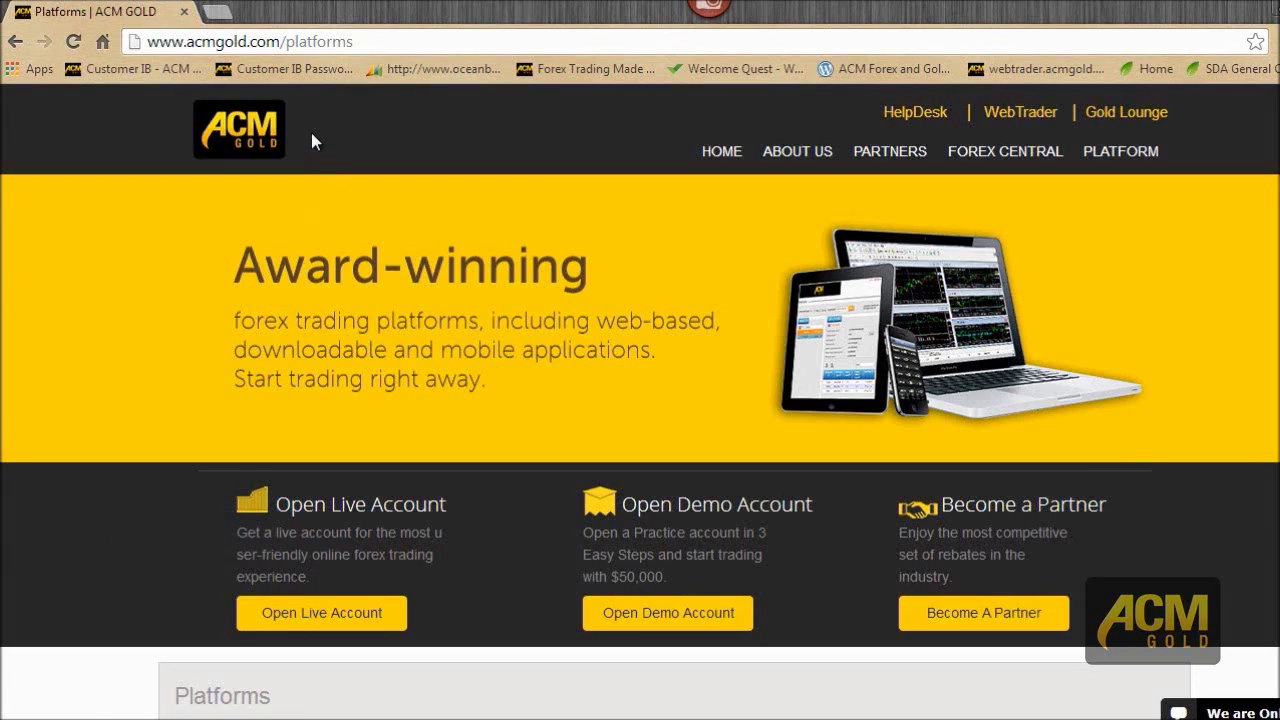
pyautogui.click(1115, 114)
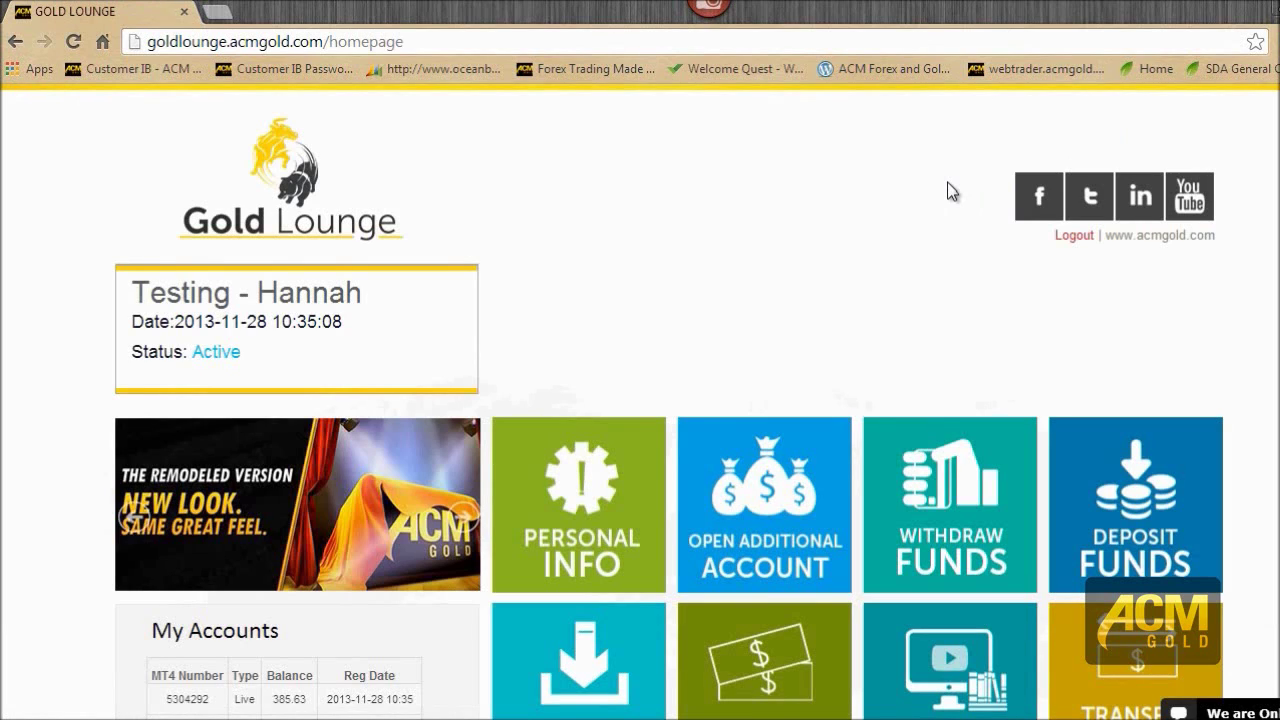
# View the Withdraw Funds form from the Gold Lounge homepage.
pyautogui.click(970, 508)
pyautogui.press('super+Tab')
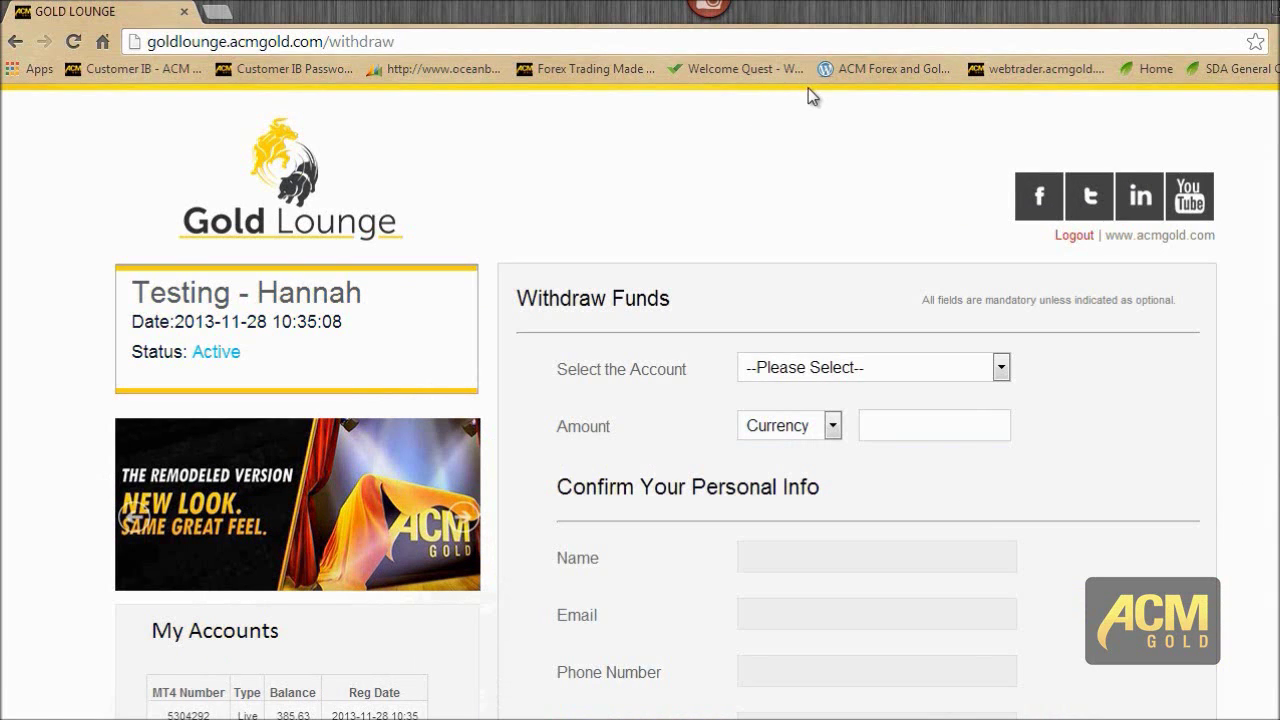
pyautogui.press('super+Tab')
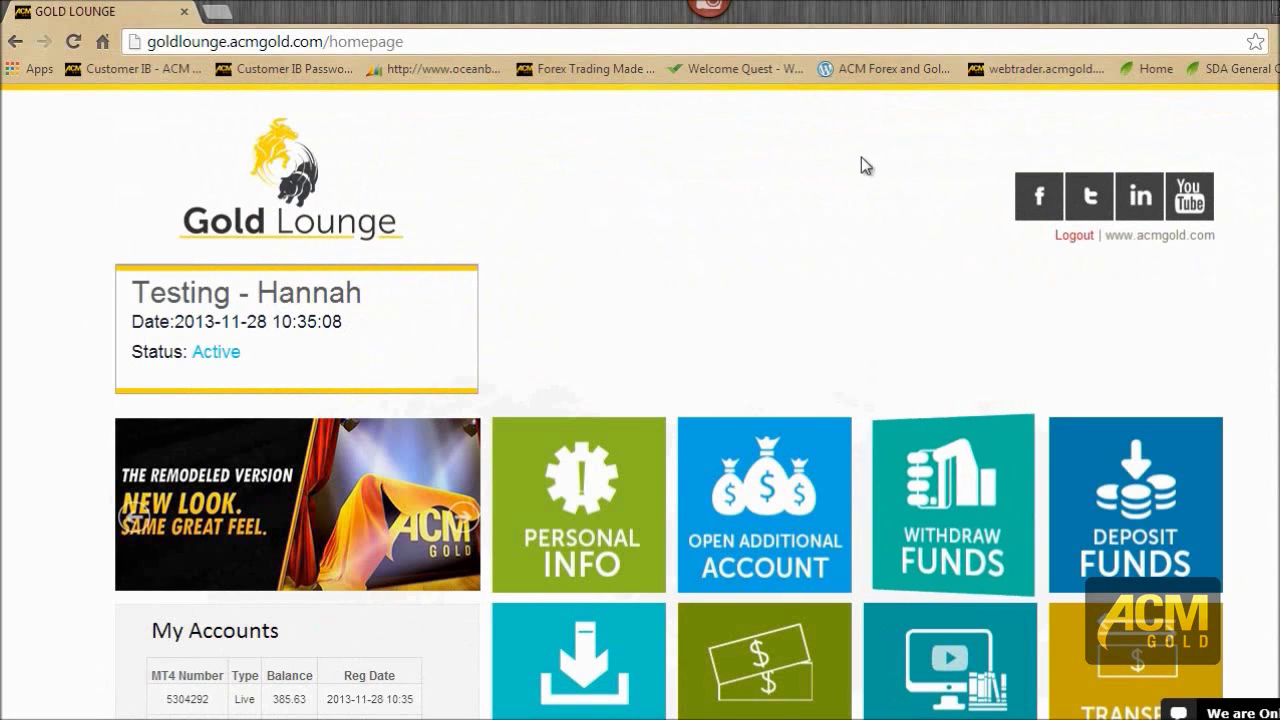
pyautogui.click(920, 484)
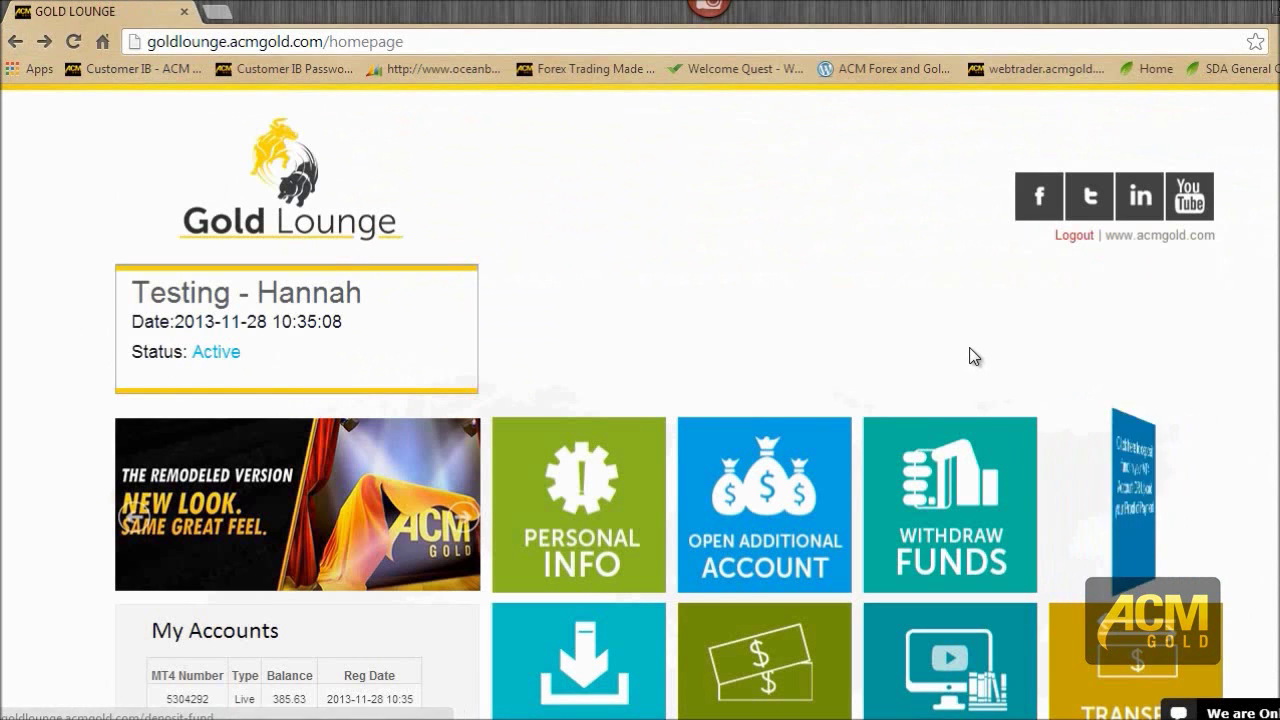
# Open the Withdraw Funds form and look over its account choices, amount field and personal and bank detail fields.
pyautogui.click(967, 486)
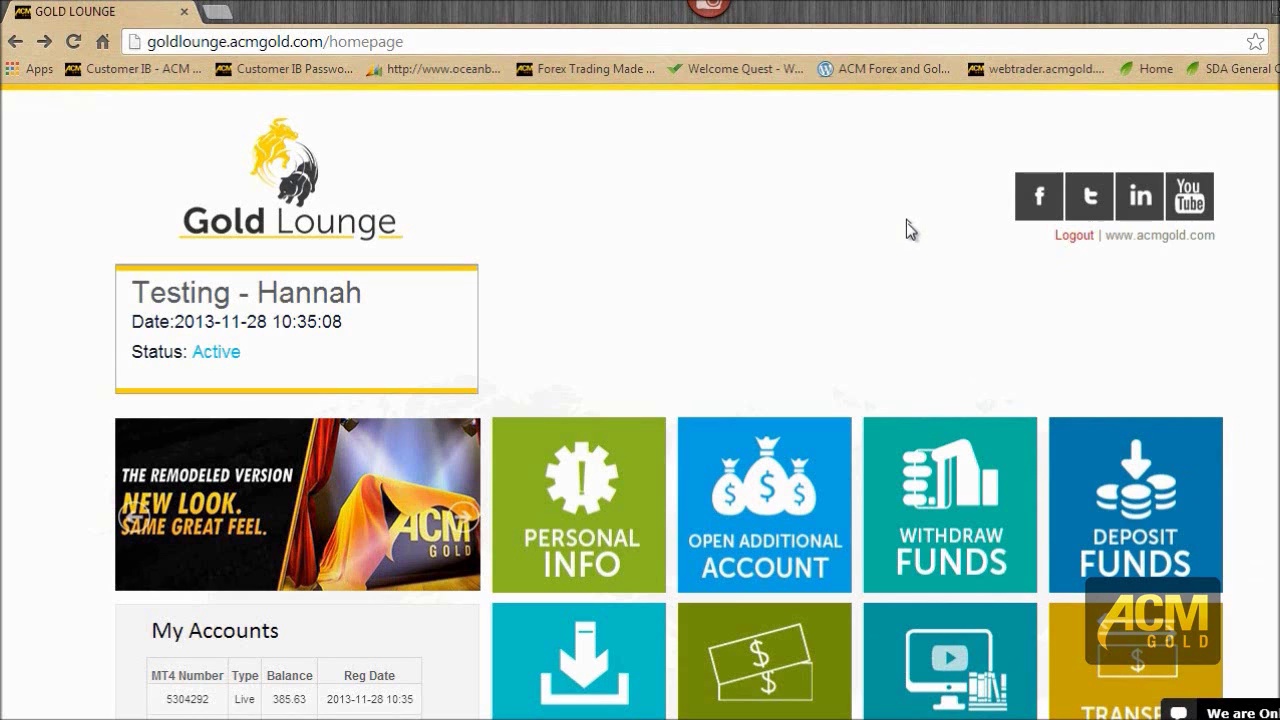
pyautogui.click(929, 540)
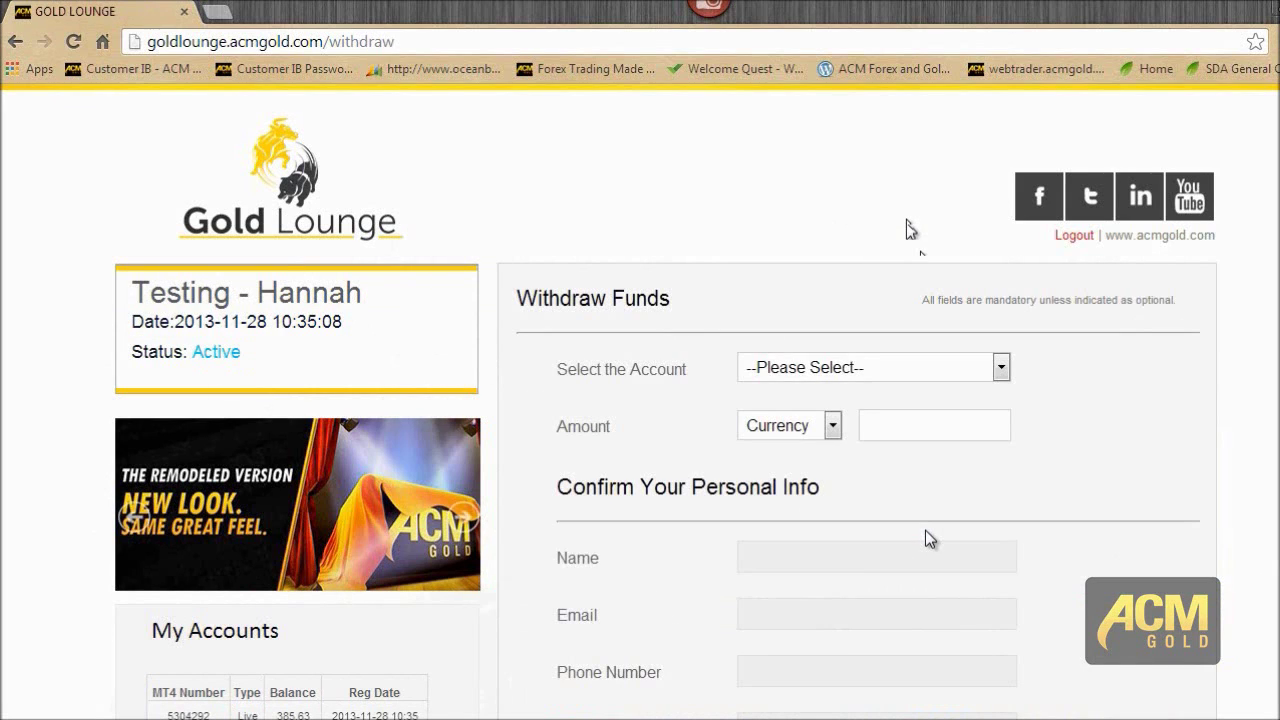
pyautogui.click(1000, 368)
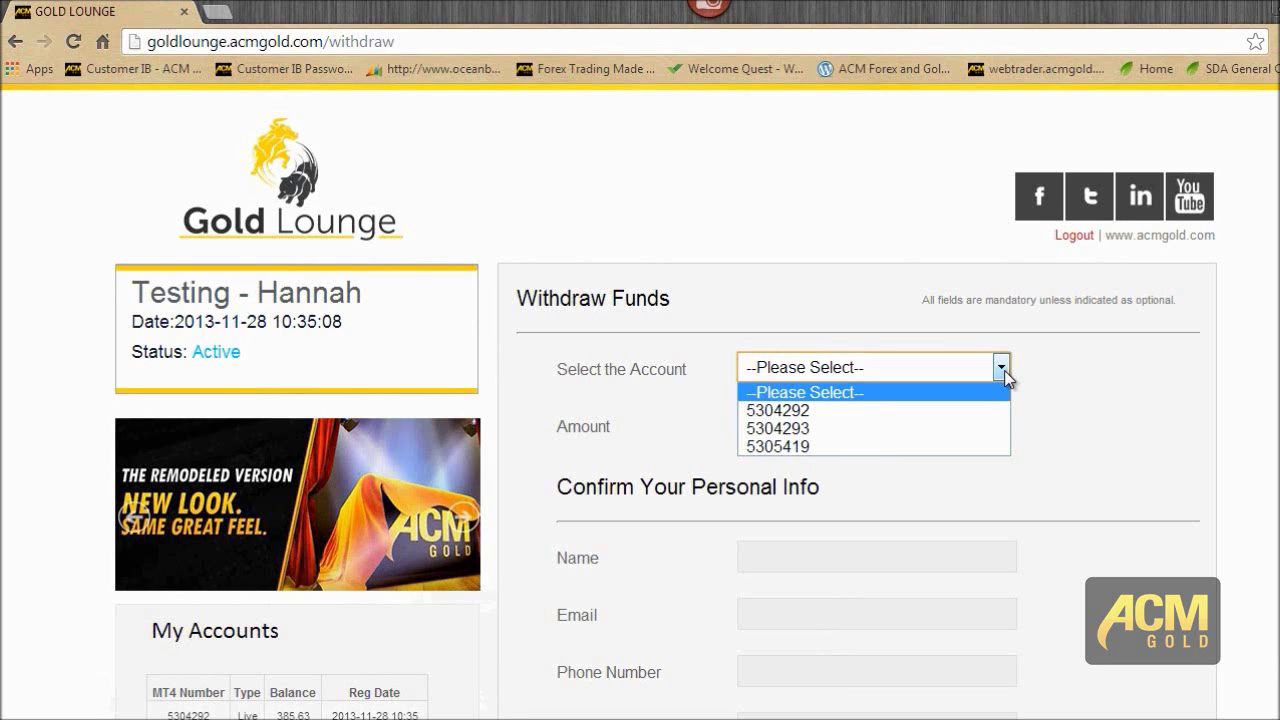
pyautogui.click(1004, 370)
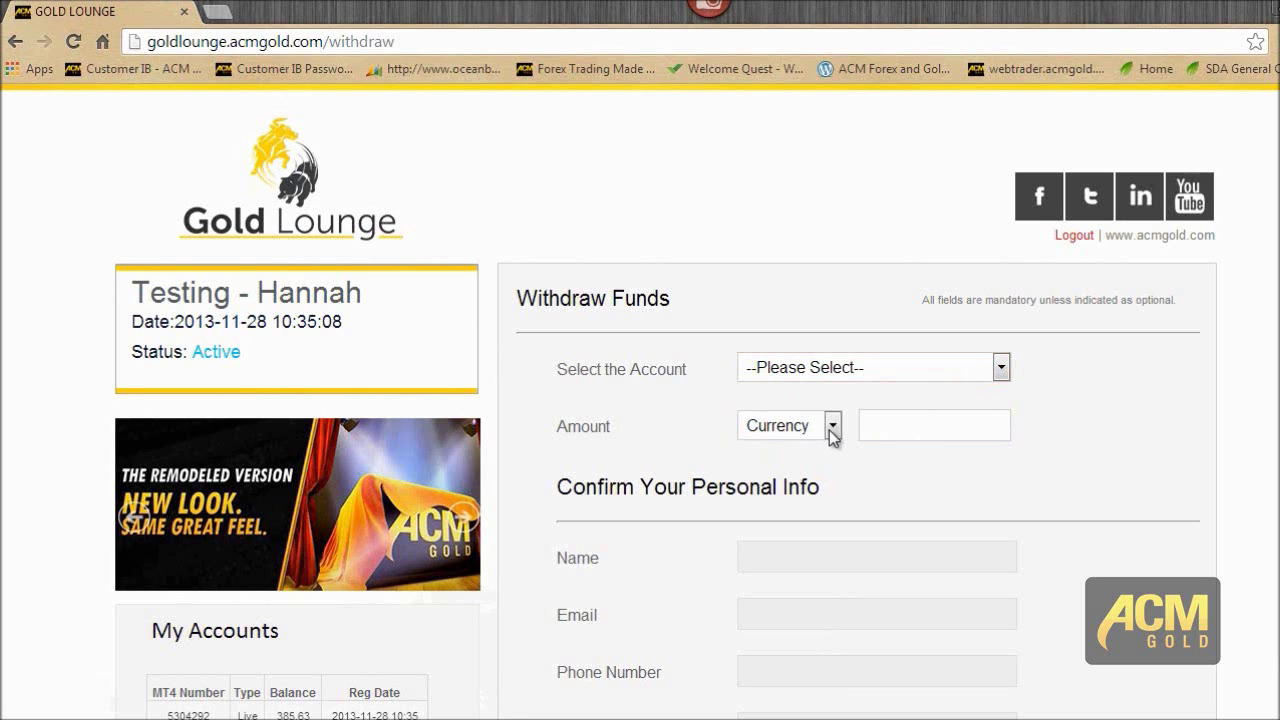
pyautogui.click(880, 426)
pyautogui.scroll(-3, 1275, 180)
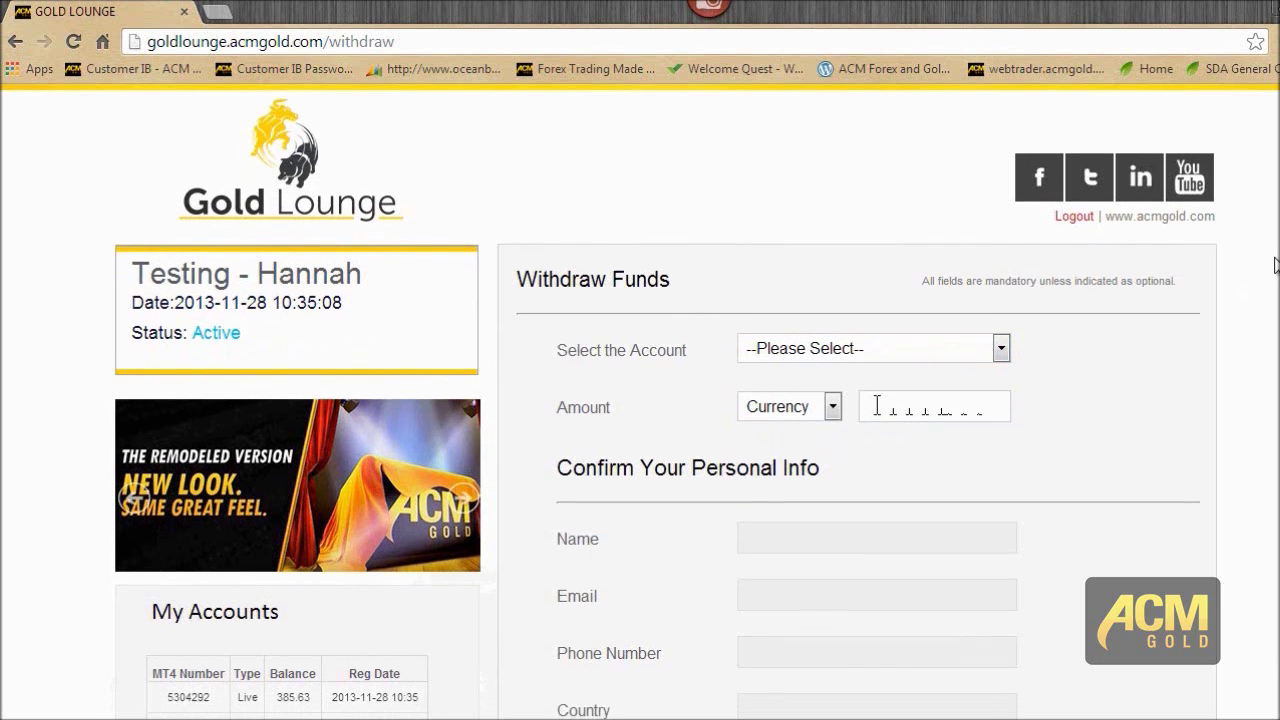
pyautogui.scroll(-1, 1275, 180)
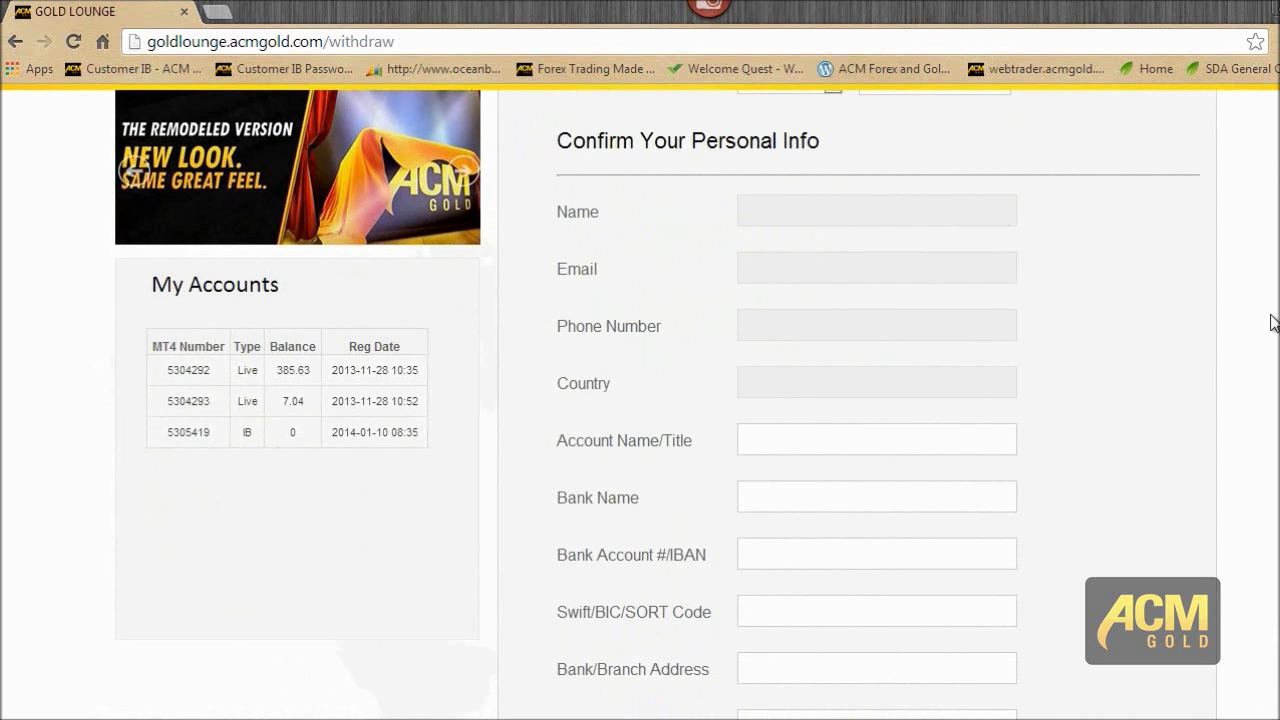
pyautogui.scroll(5, 1273, 322)
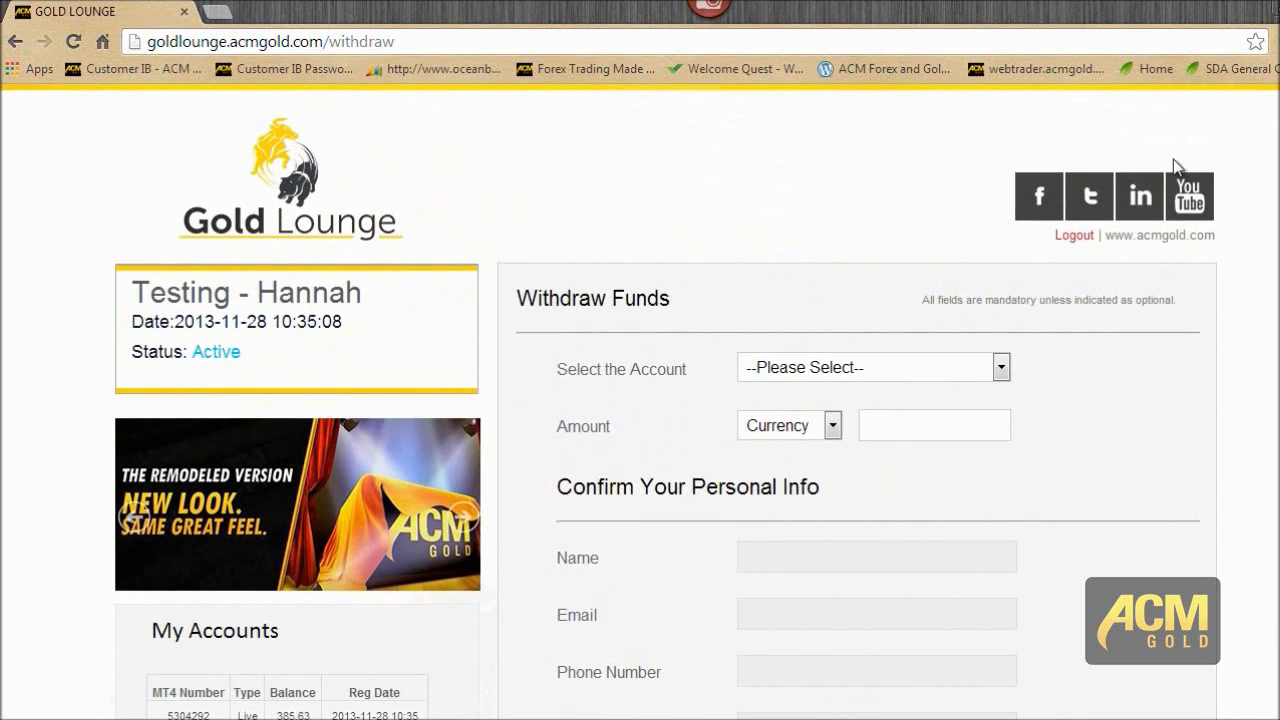
# Choose the first listed live account for the withdrawal and enter an amount of 100.
pyautogui.click(1002, 369)
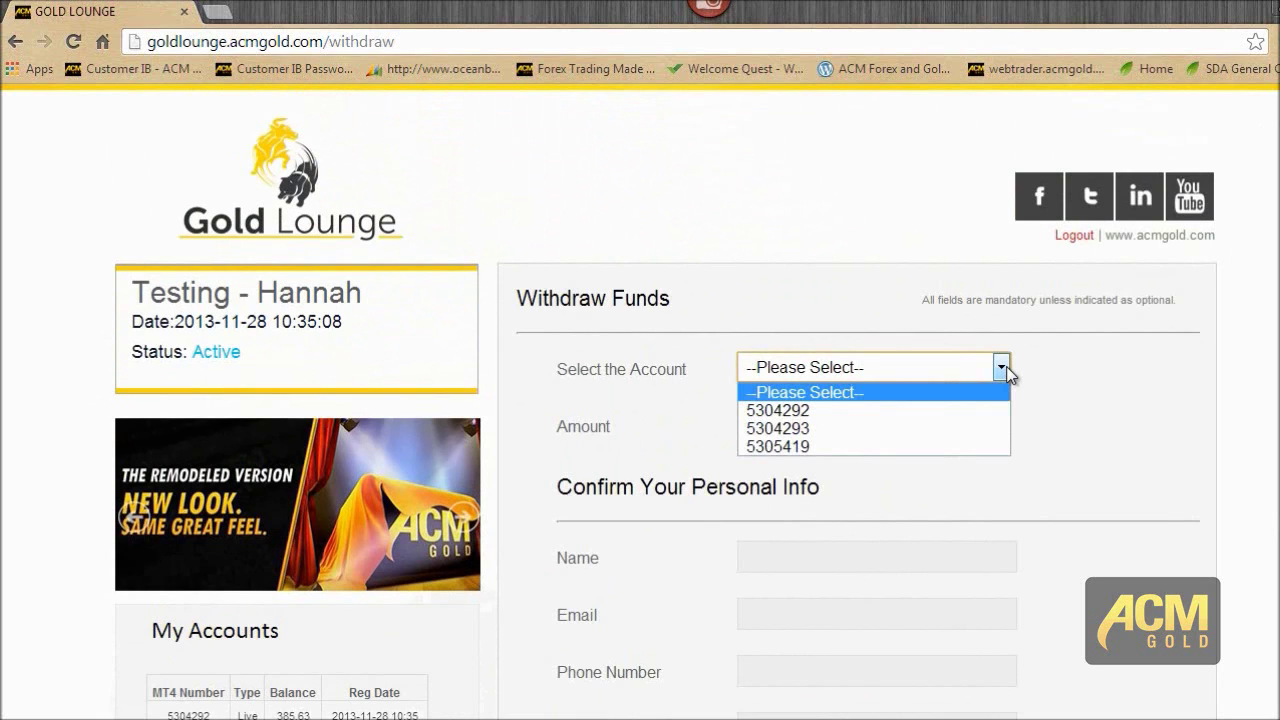
pyautogui.click(945, 409)
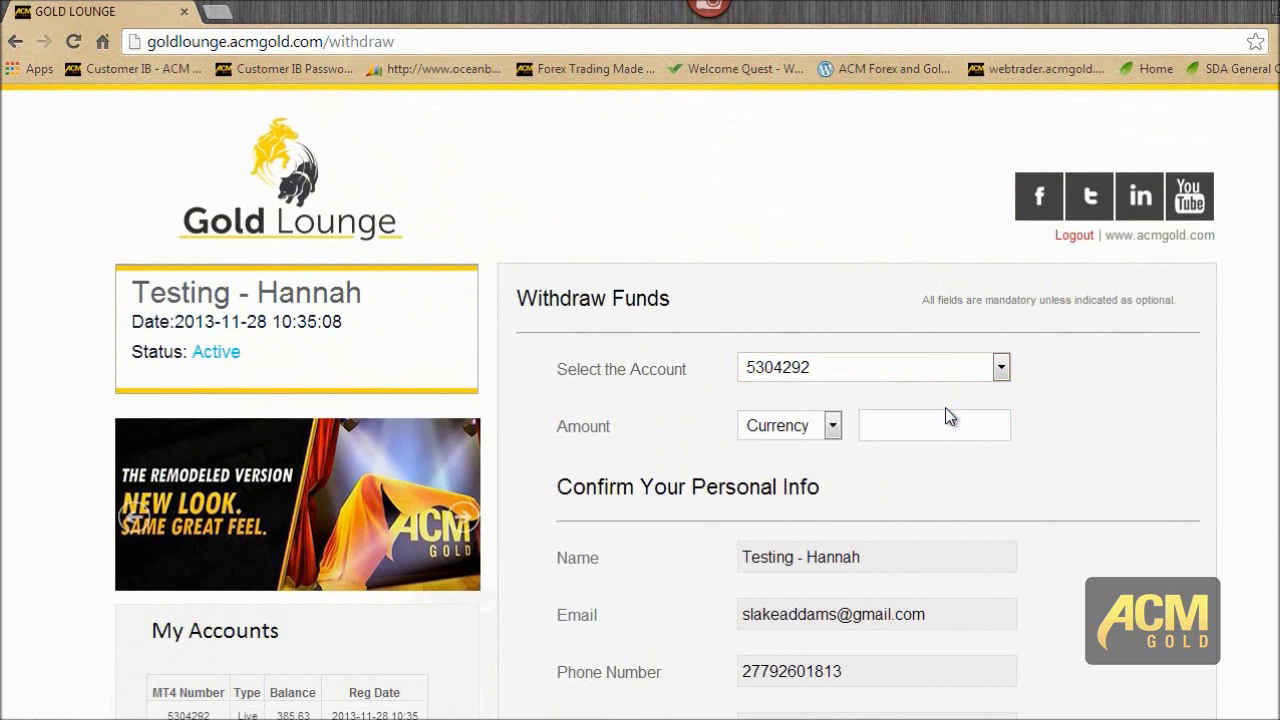
pyautogui.click(934, 424)
pyautogui.write('100')
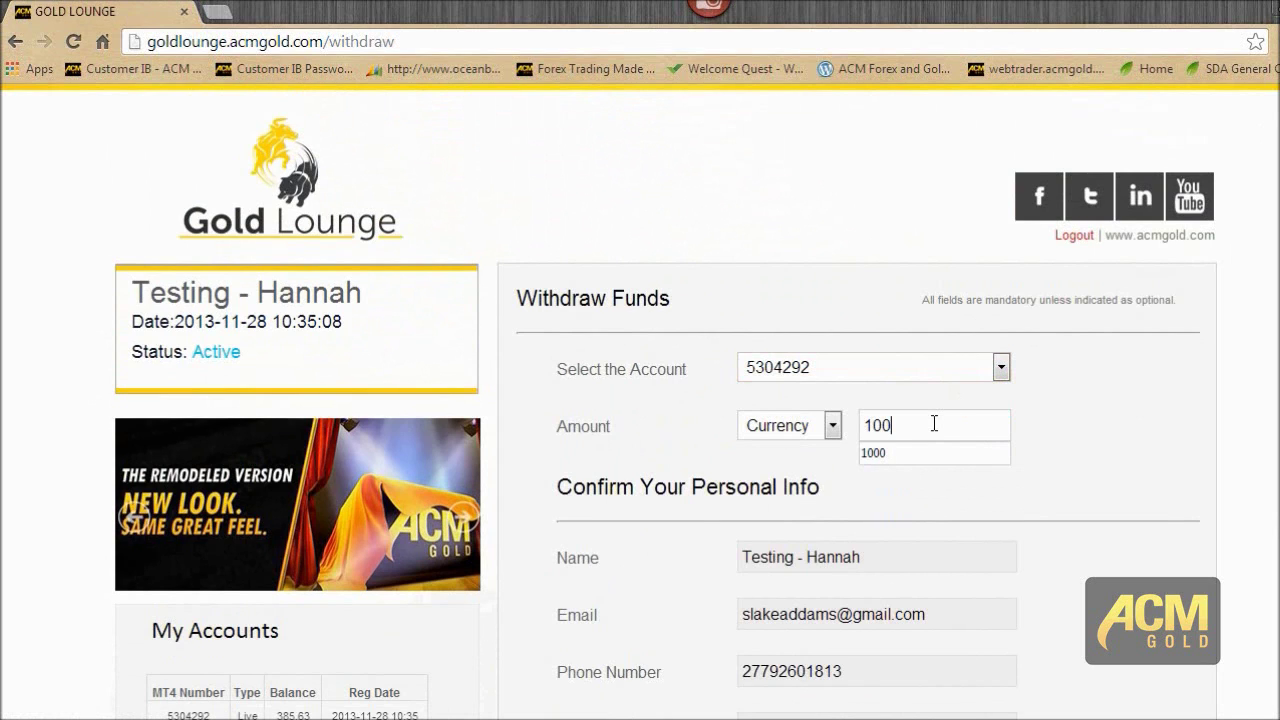
# Examine the rest of the Withdraw Funds form, including the confirmed personal info, bank detail fields, Special Instruction and Bank Statement upload.
pyautogui.scroll(-5, 1265, 372)
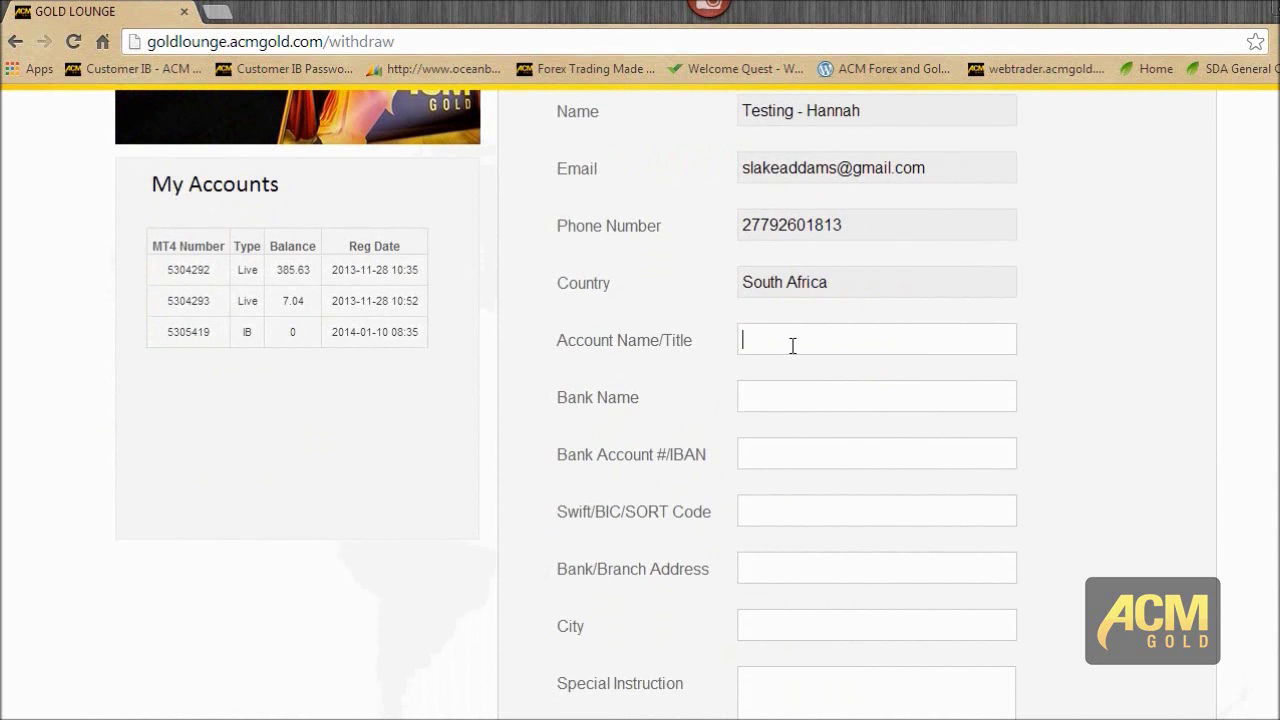
pyautogui.scroll(5, 1141, 290)
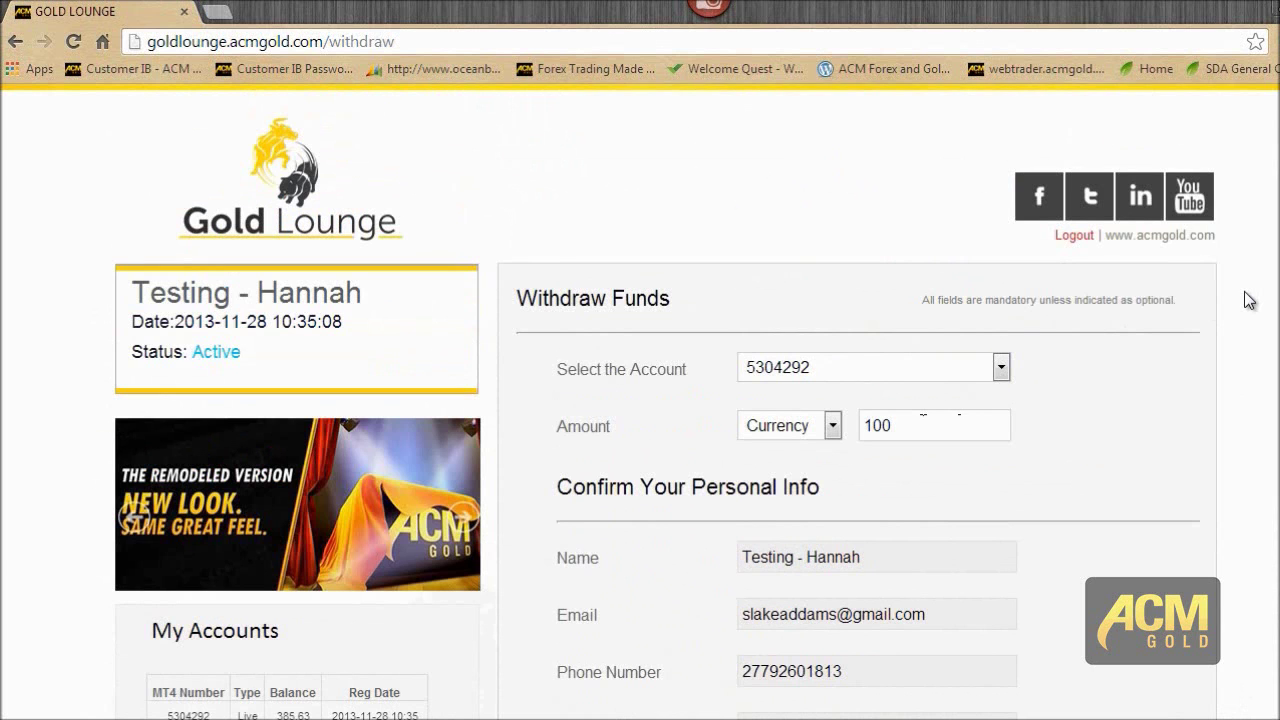
pyautogui.scroll(-3, 1248, 300)
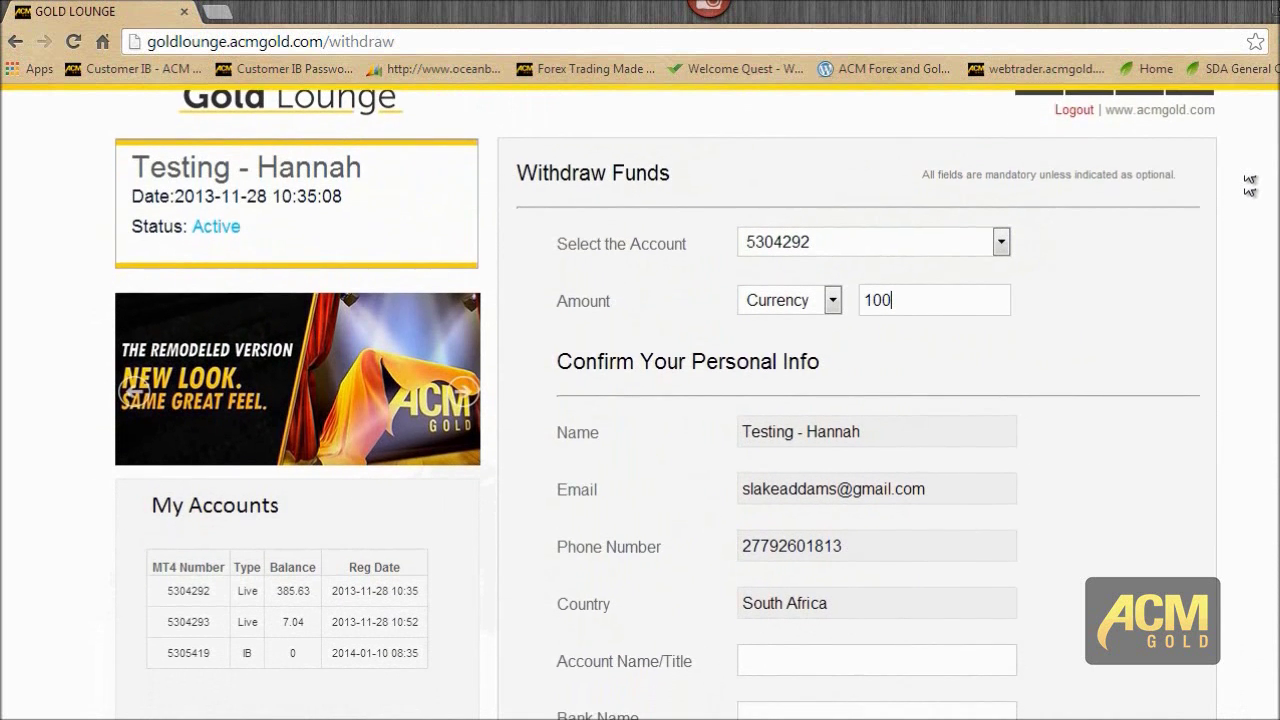
pyautogui.scroll(-3, 1224, 393)
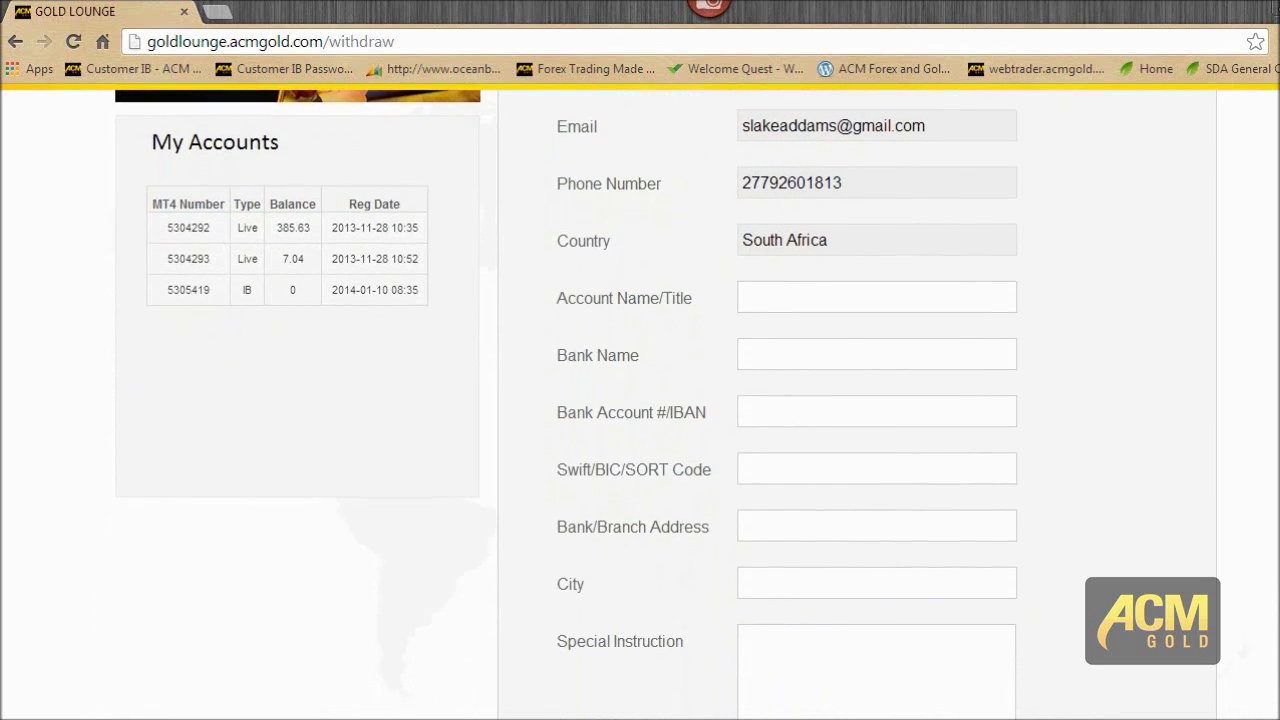
pyautogui.click(788, 291)
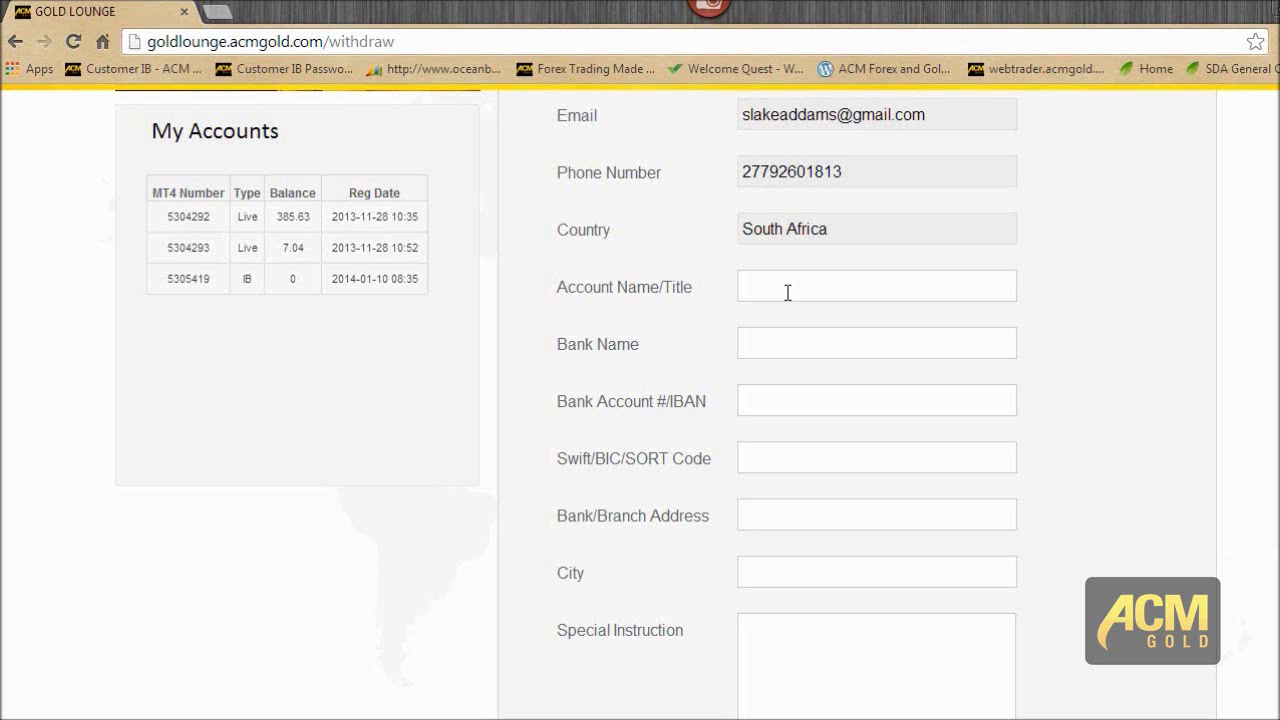
pyautogui.scroll(-3, 1212, 365)
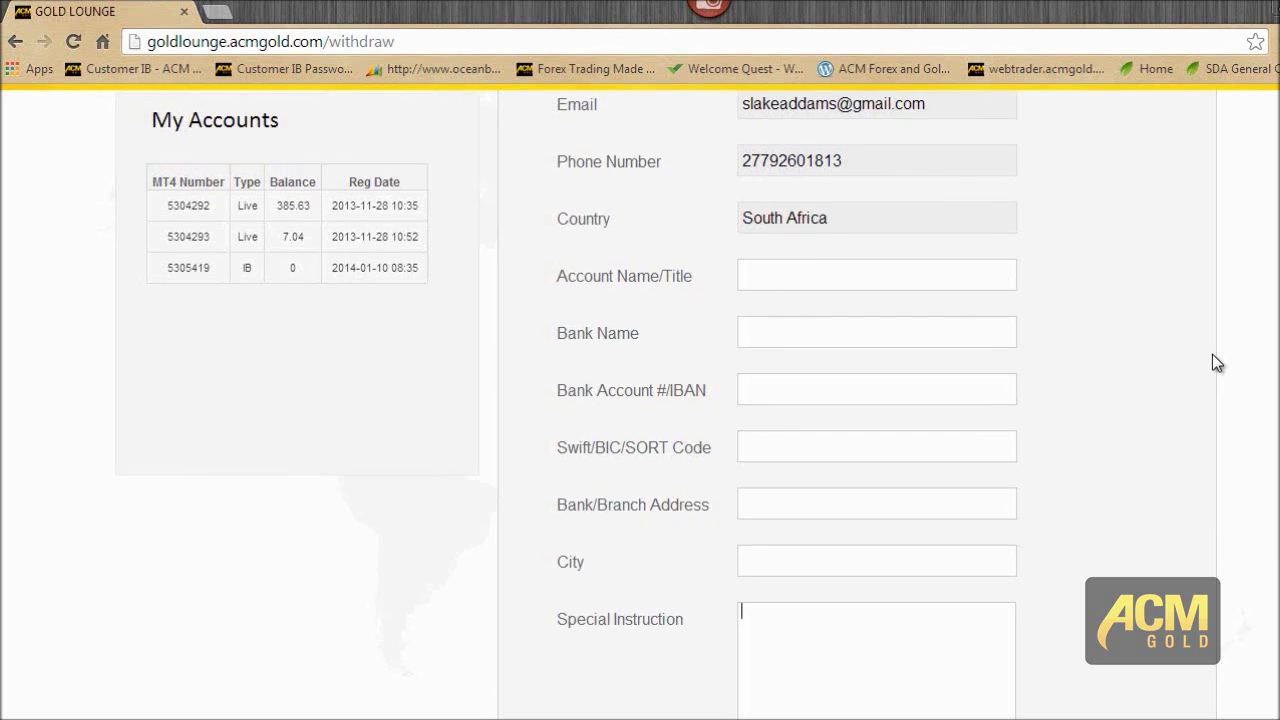
pyautogui.scroll(-1, 1212, 245)
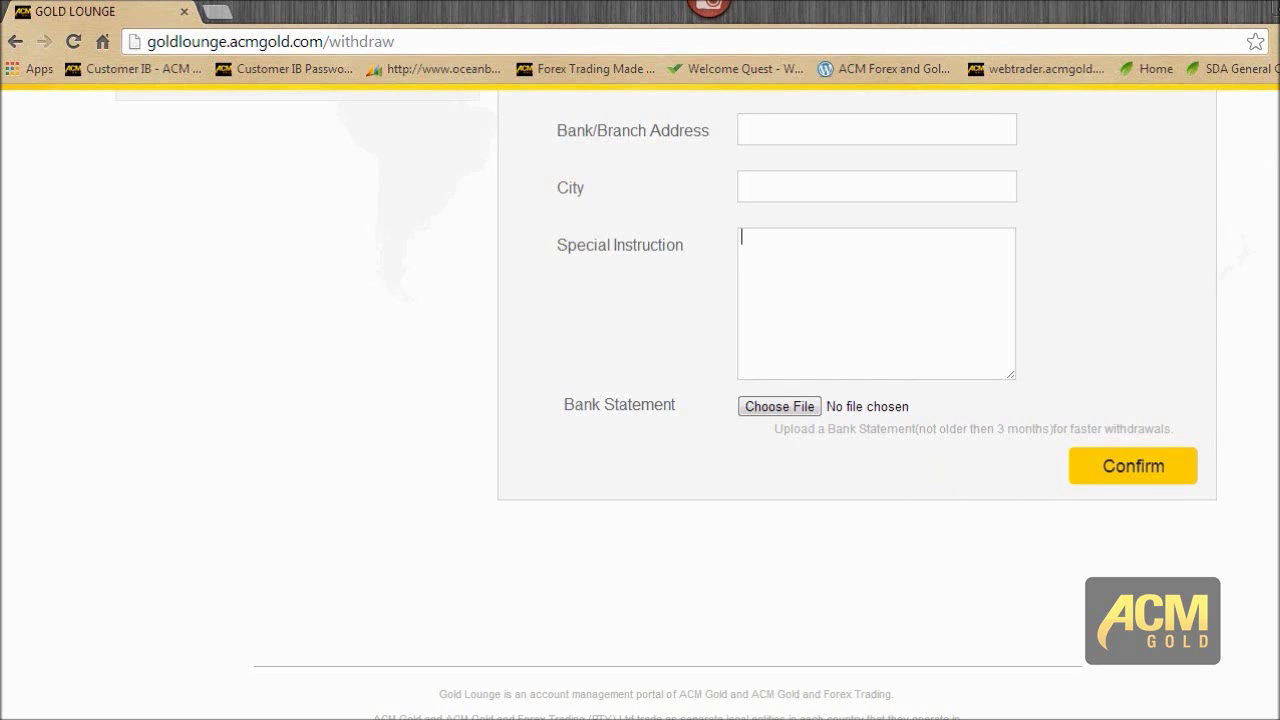
pyautogui.scroll(7, 640, 400)
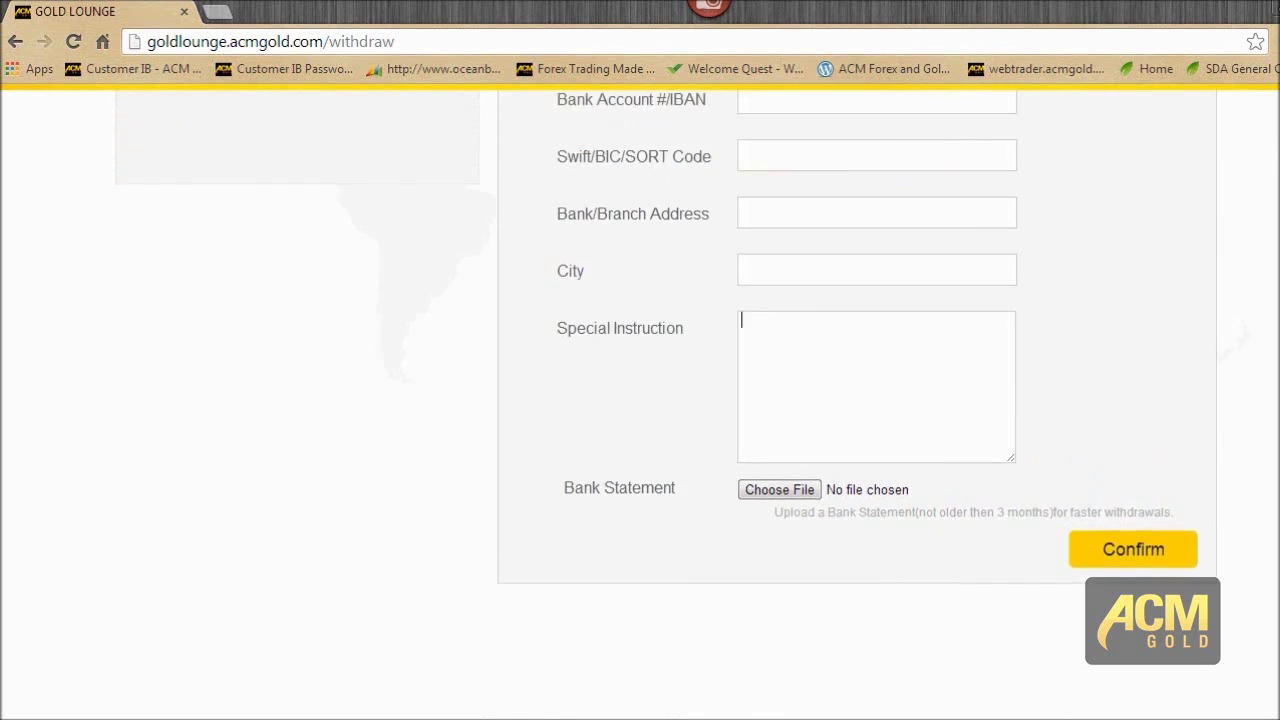
pyautogui.scroll(2, 640, 400)
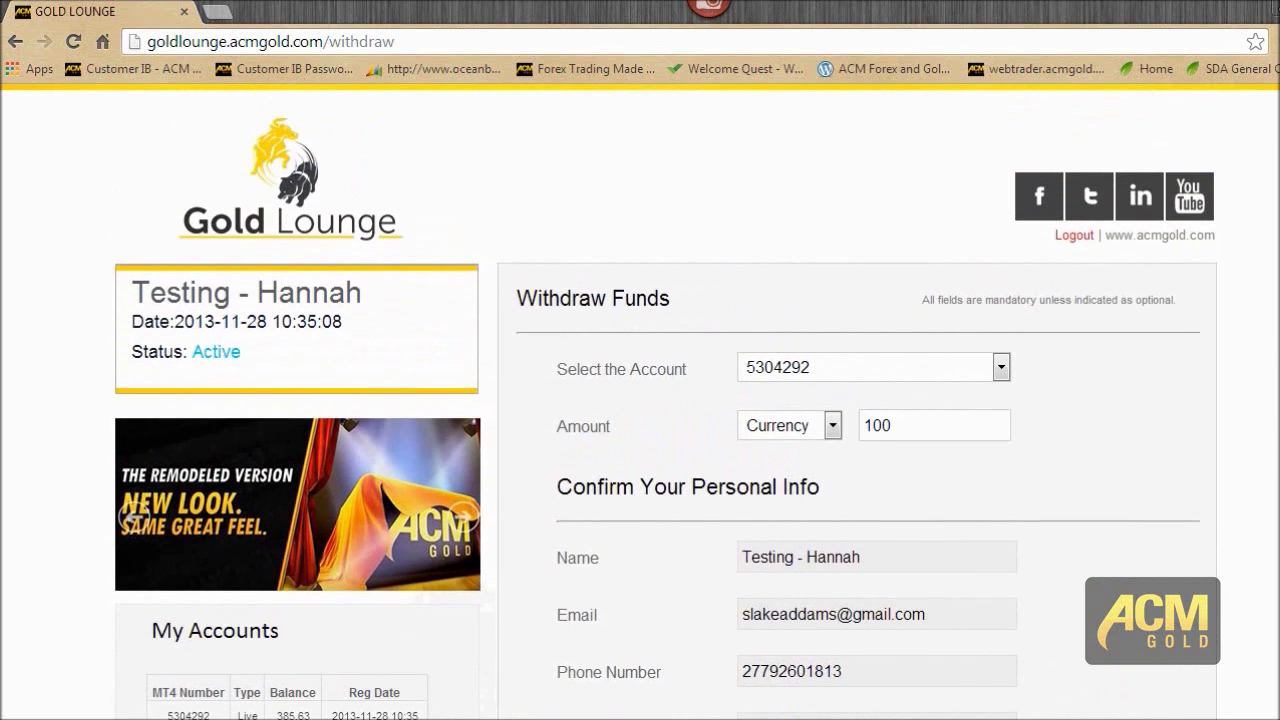
# Return to the Gold Lounge homepage and view the payment options on the Deposit Funds page.
pyautogui.click(296, 188)
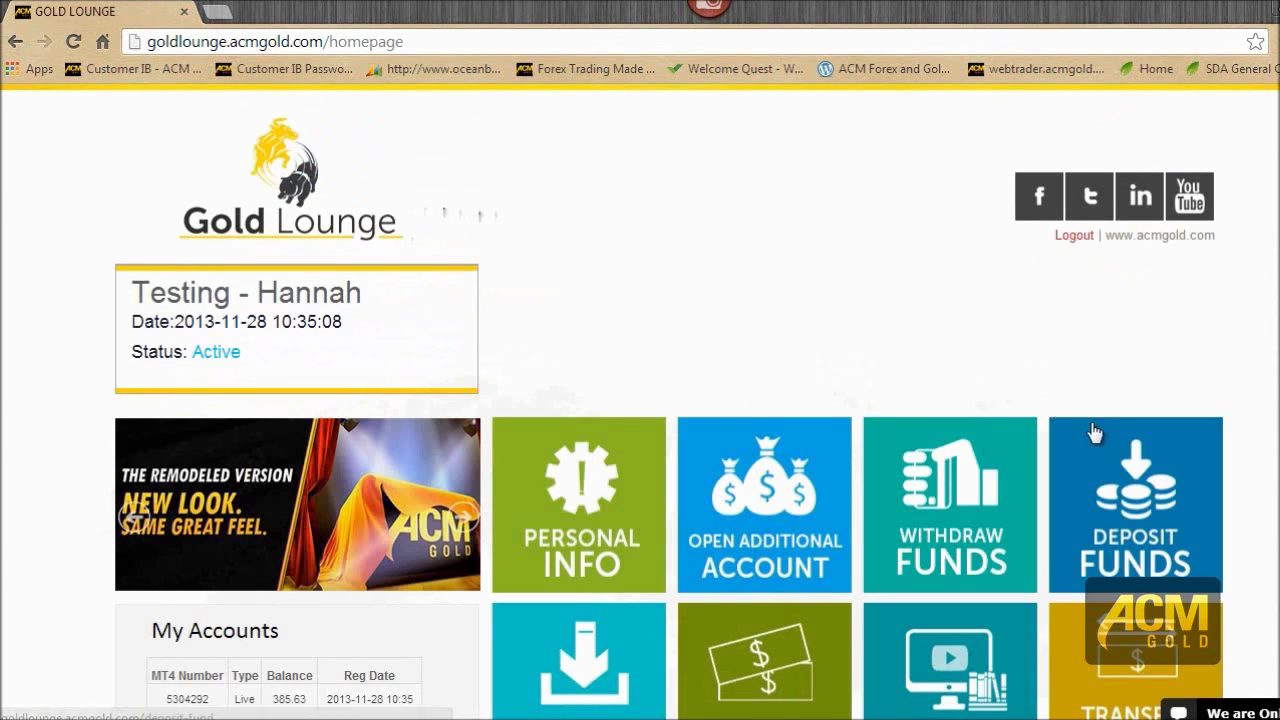
pyautogui.click(1102, 466)
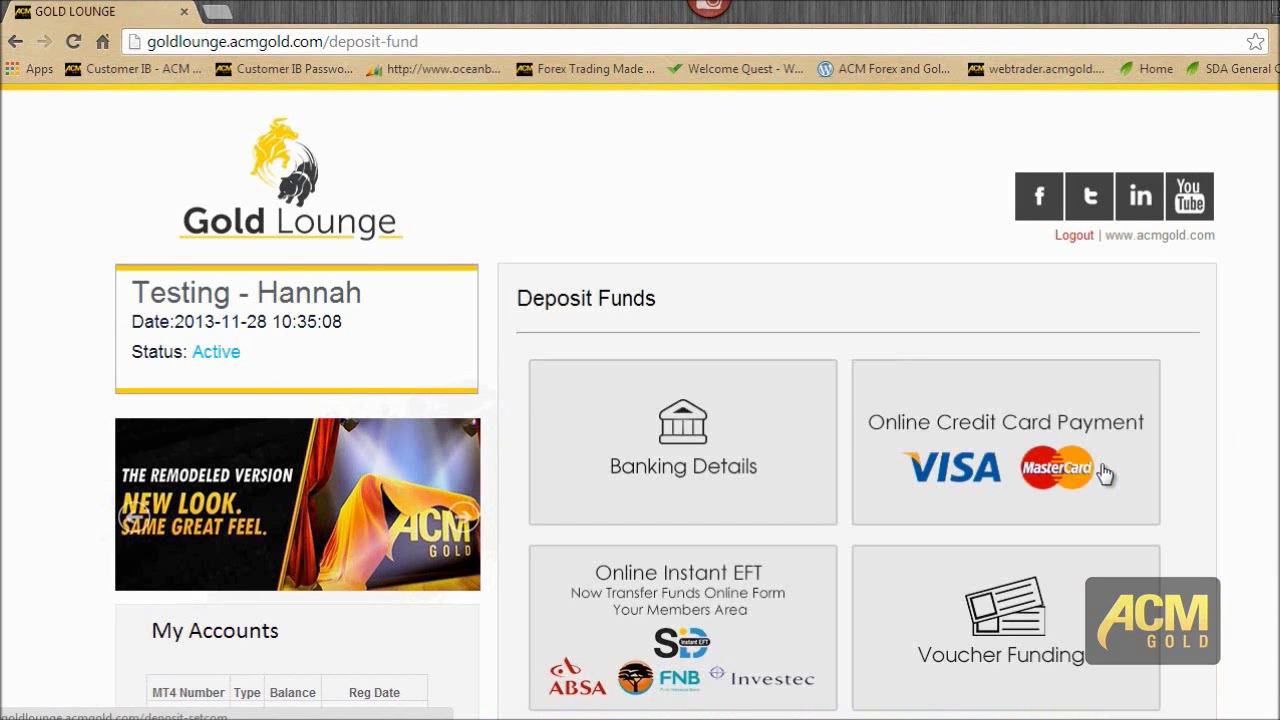
pyautogui.scroll(-2, 1258, 270)
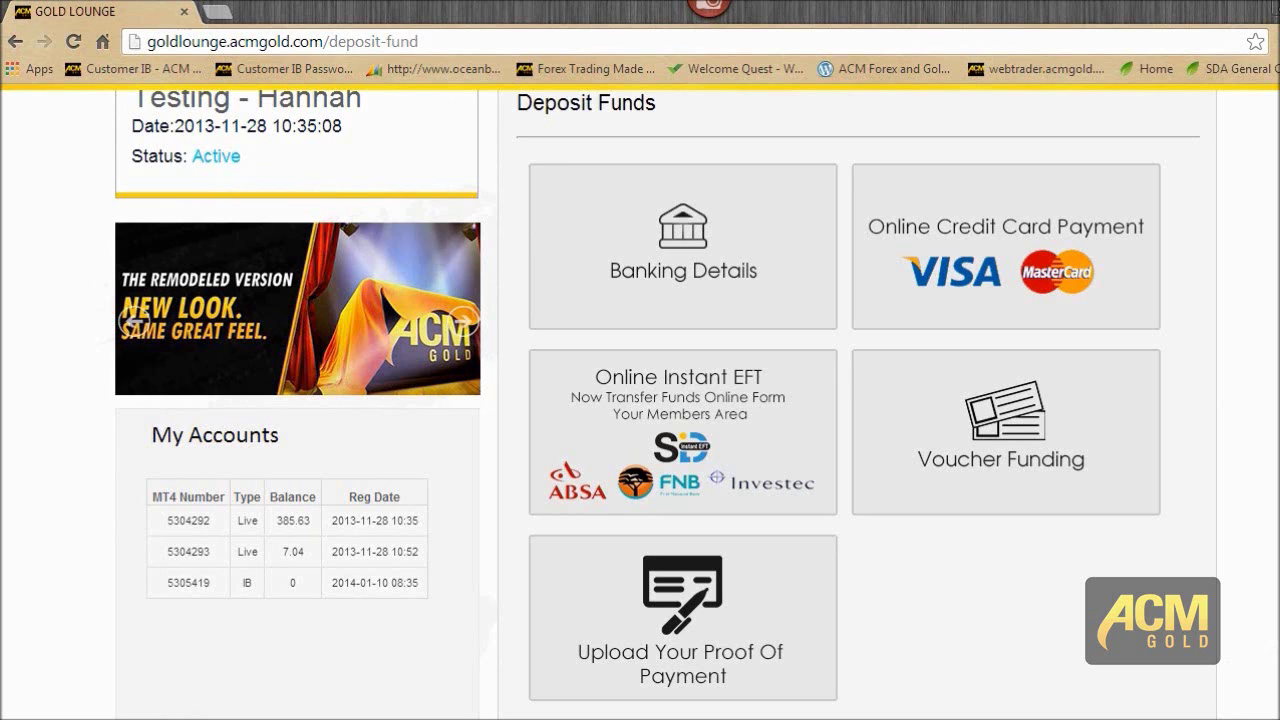
pyautogui.scroll(2, 640, 400)
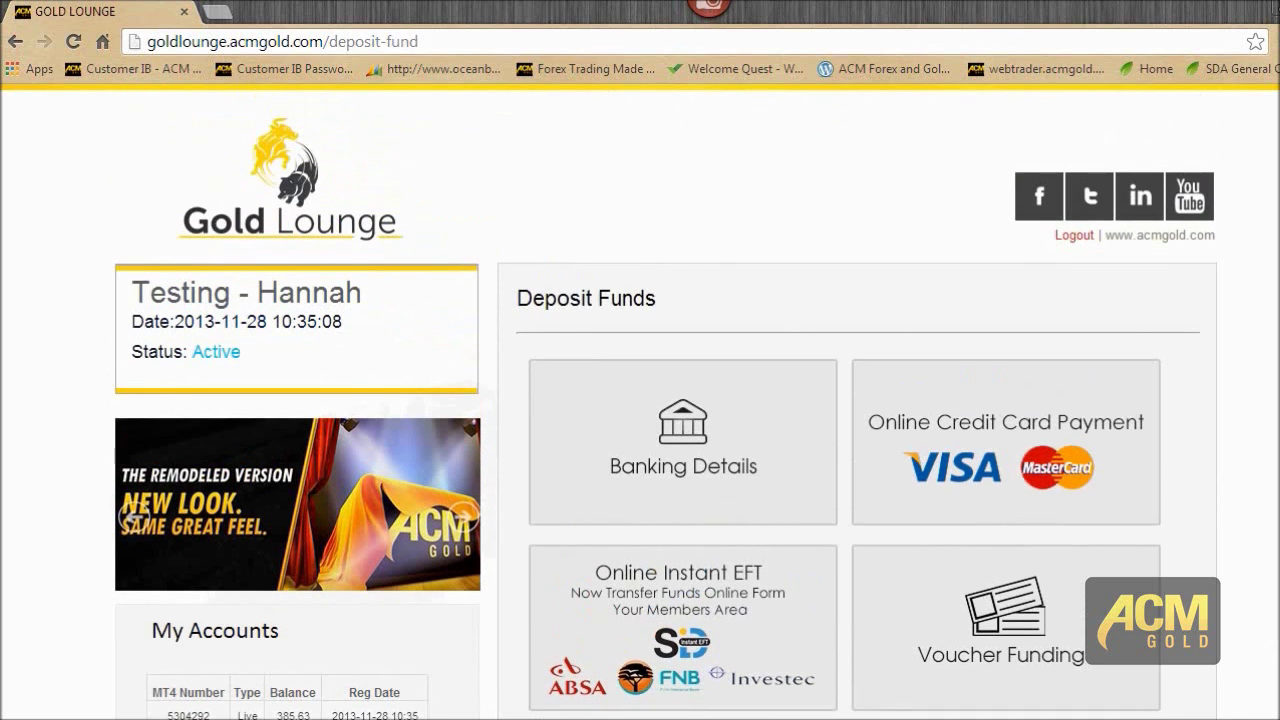
# Go back to the homepage, open Downloads and look through the available wallpapers.
pyautogui.click(13, 41)
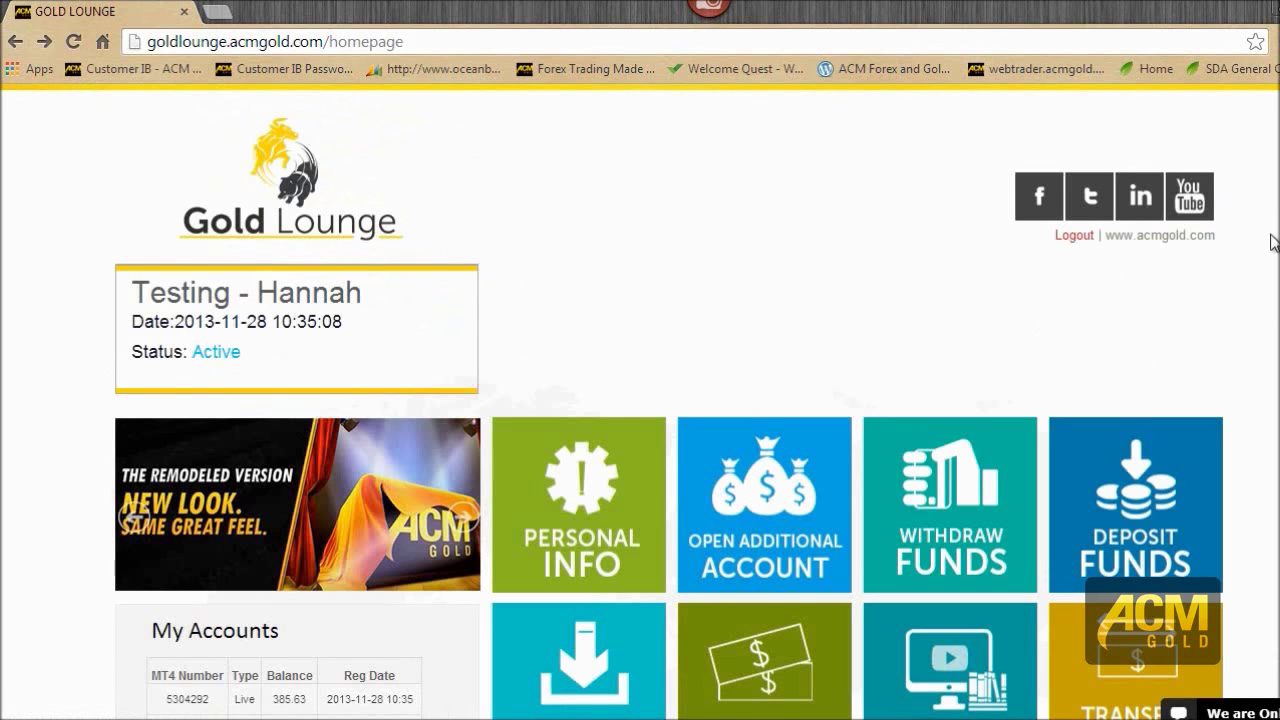
pyautogui.scroll(-3, 1272, 243)
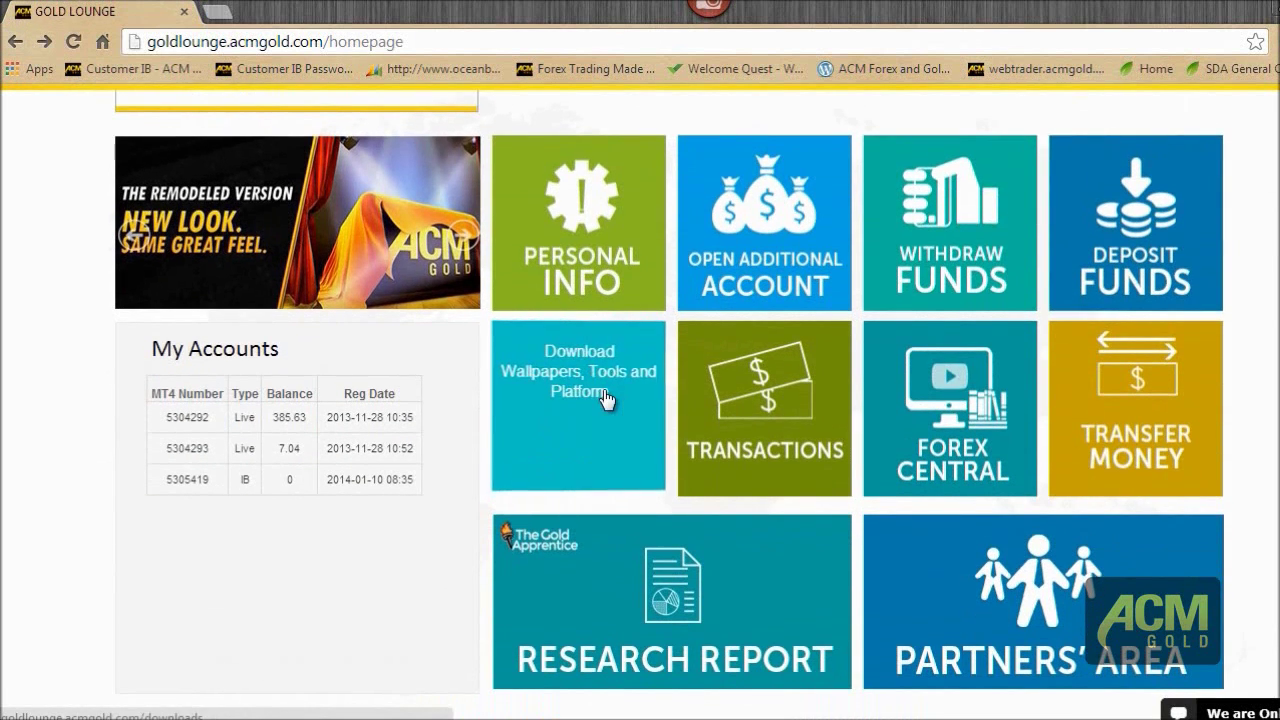
pyautogui.click(605, 398)
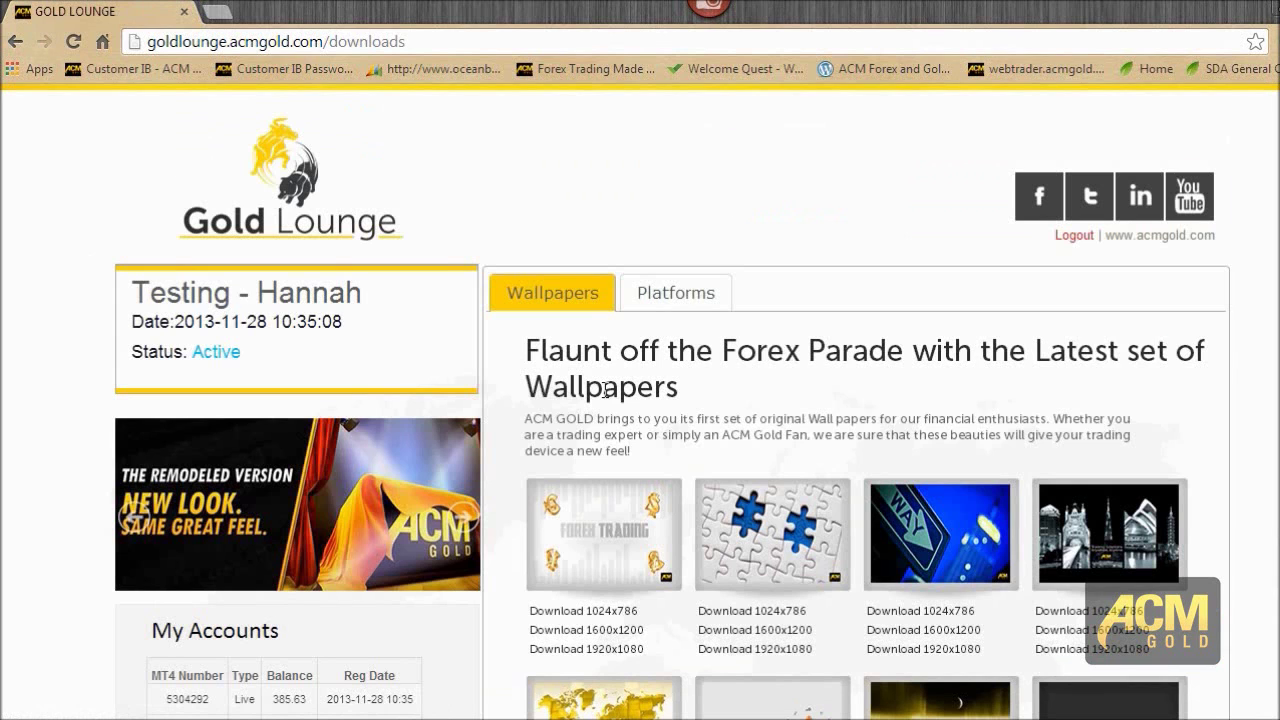
pyautogui.scroll(-3, 1244, 288)
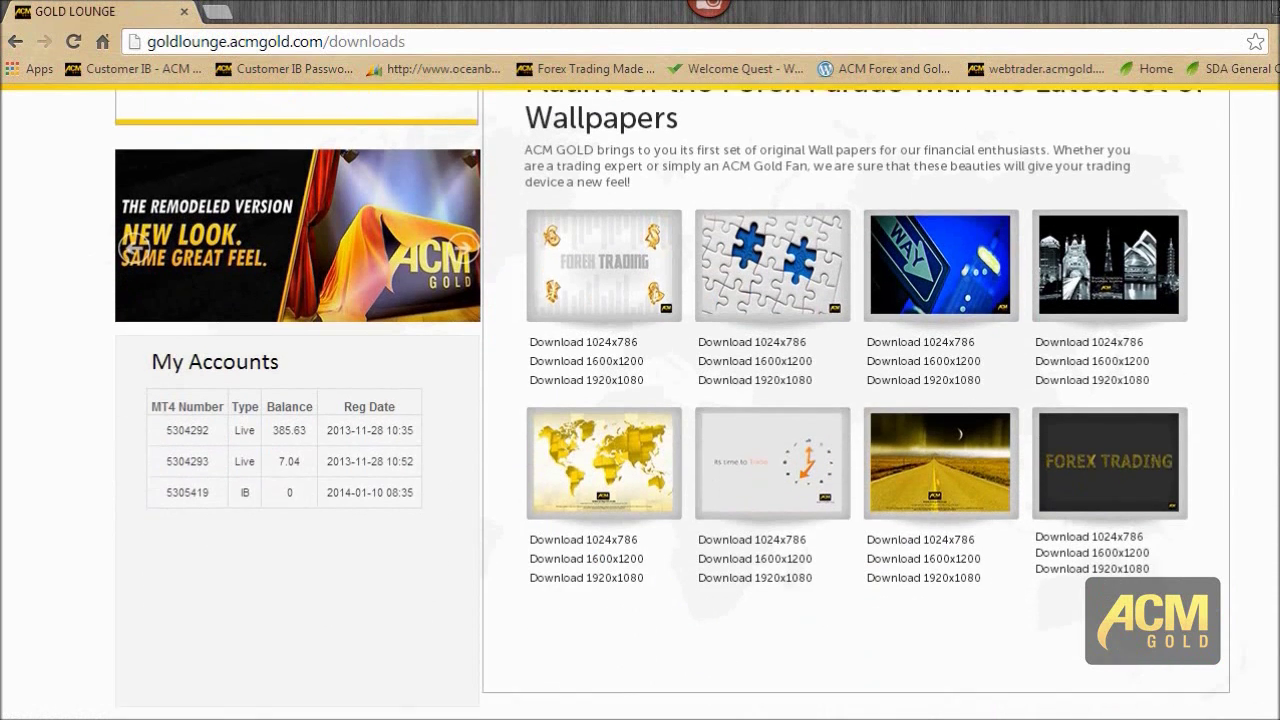
pyautogui.scroll(3, 672, 404)
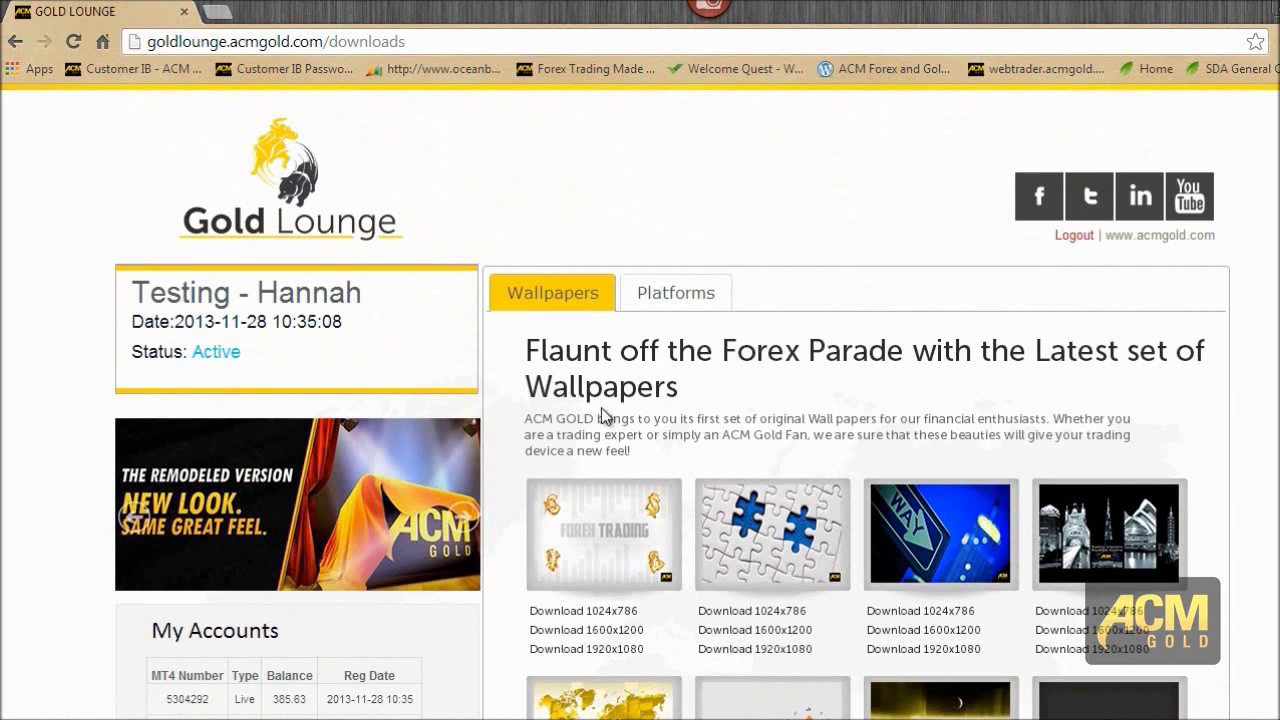
# View the trading platforms offered for download and return to the homepage's service tiles.
pyautogui.click(661, 300)
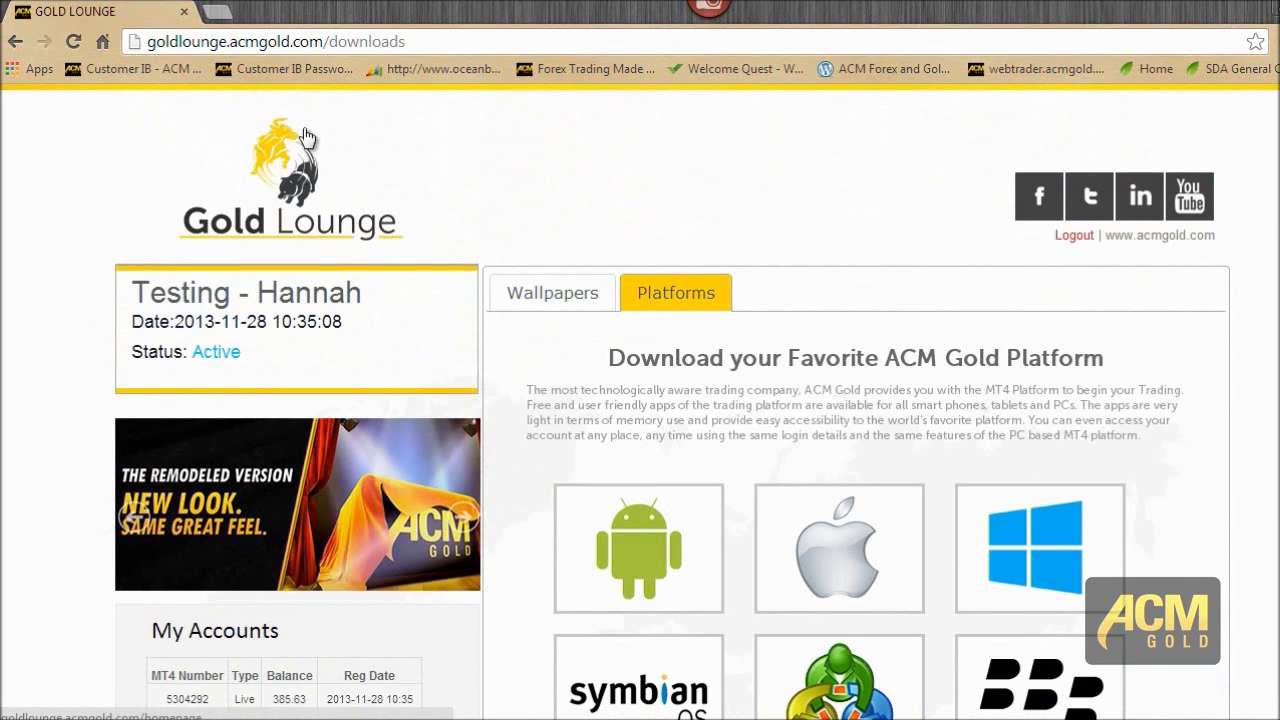
pyautogui.scroll(-1, 1265, 217)
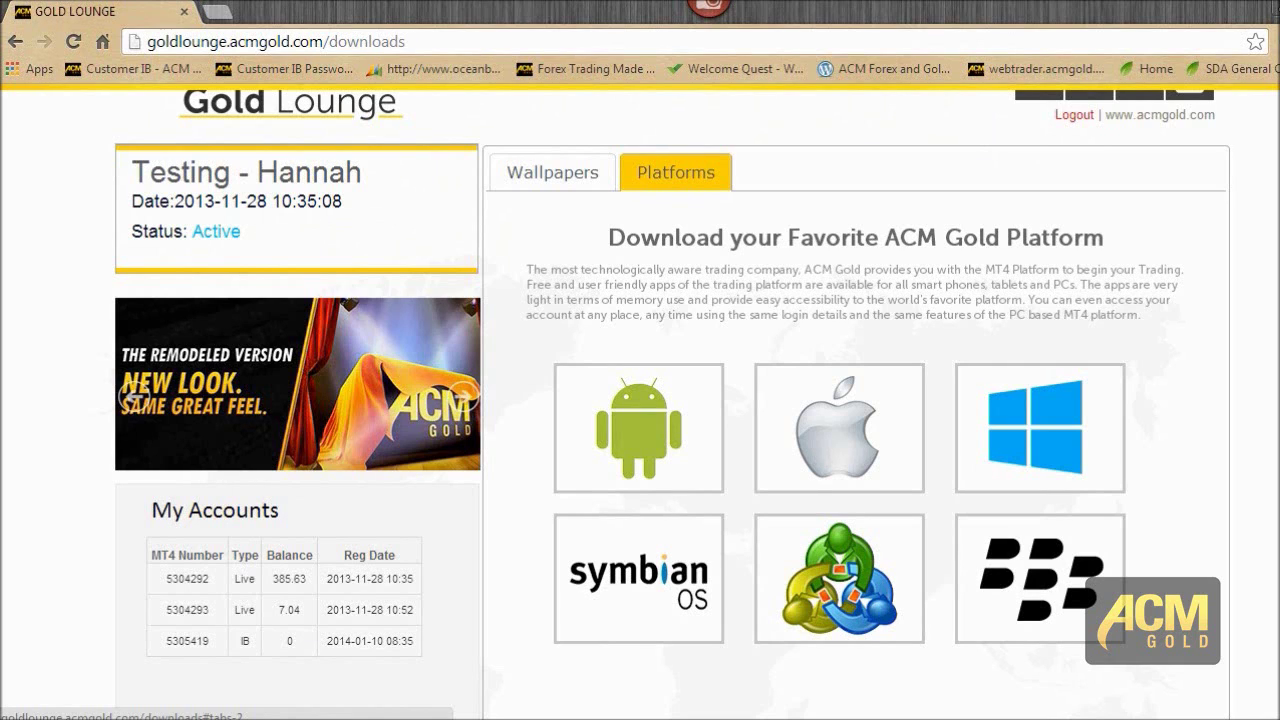
pyautogui.click(14, 44)
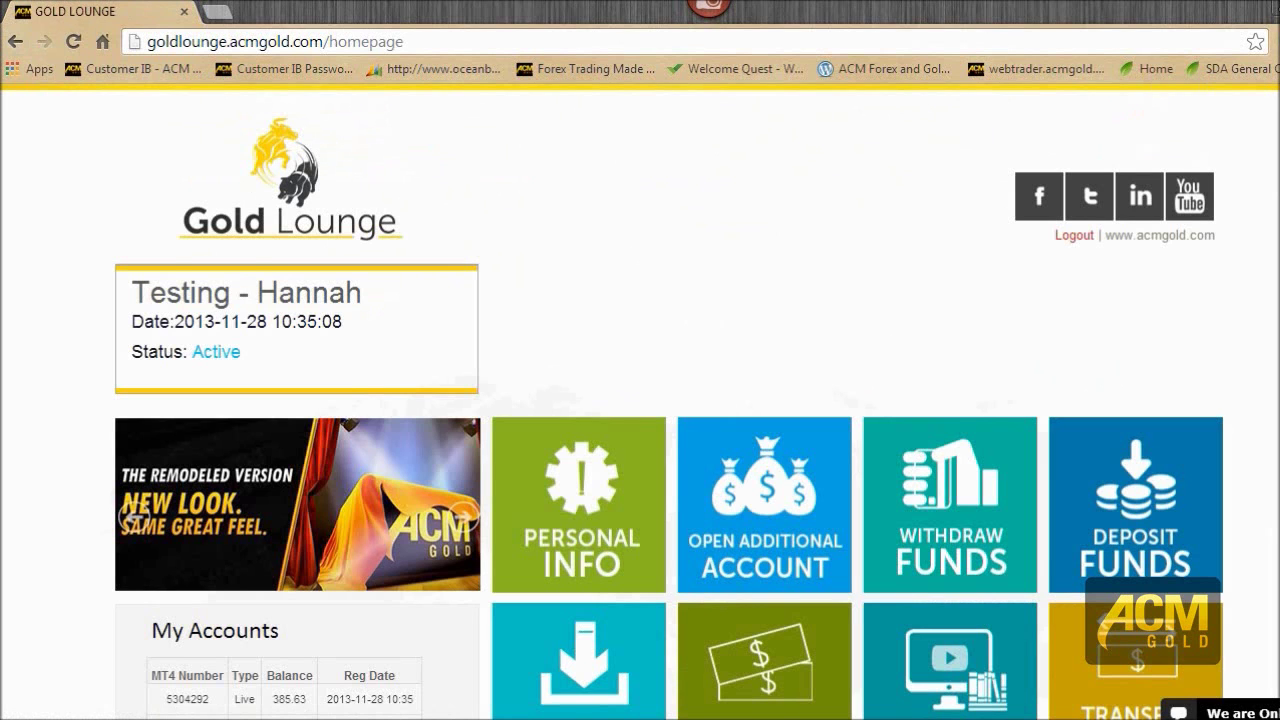
pyautogui.scroll(-2, 700, 210)
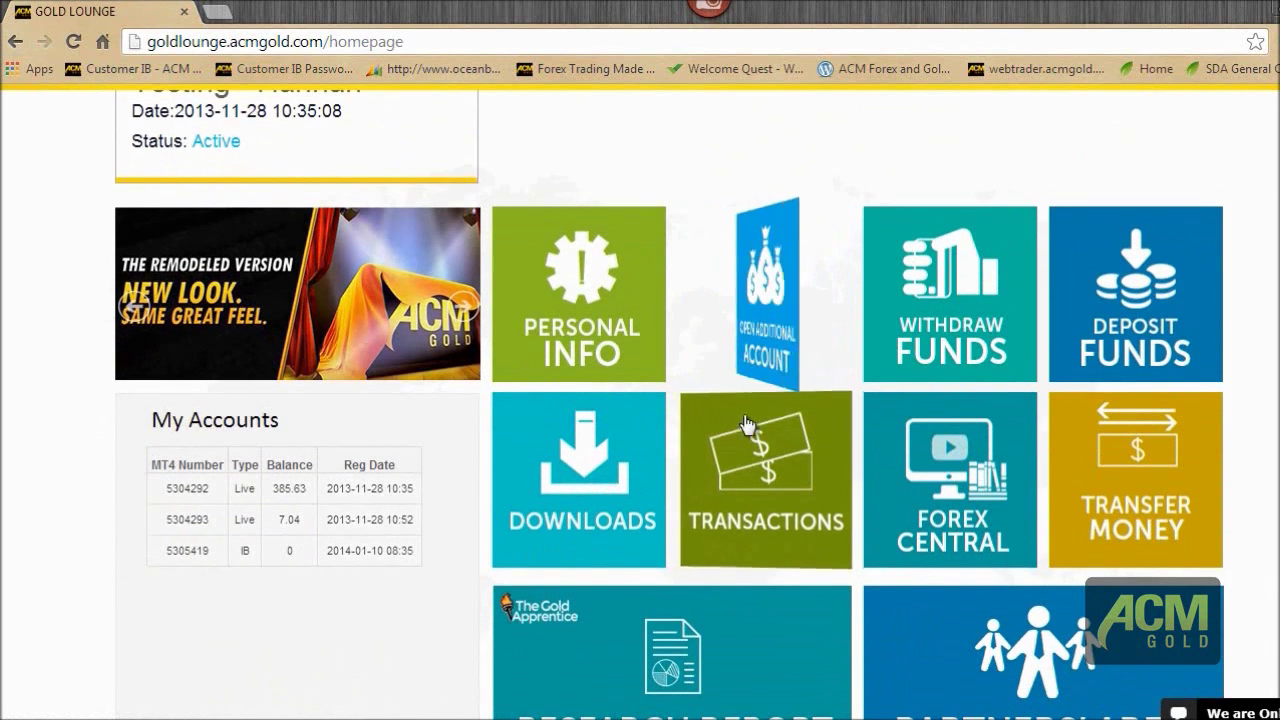